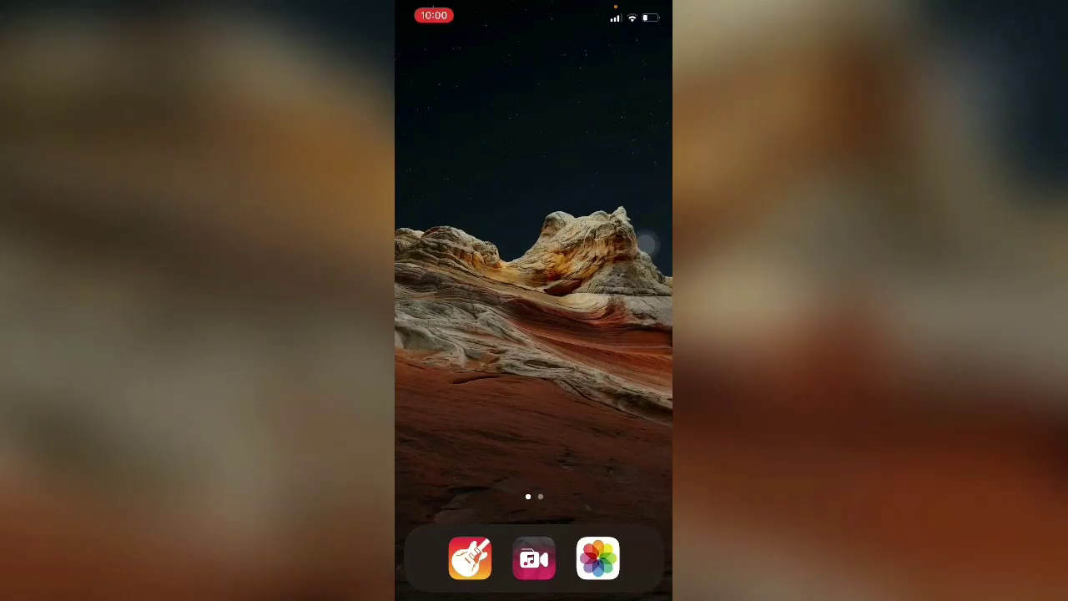
# Step: Preview the saved video full-screen from the photo library
pyautogui.click(597, 558)
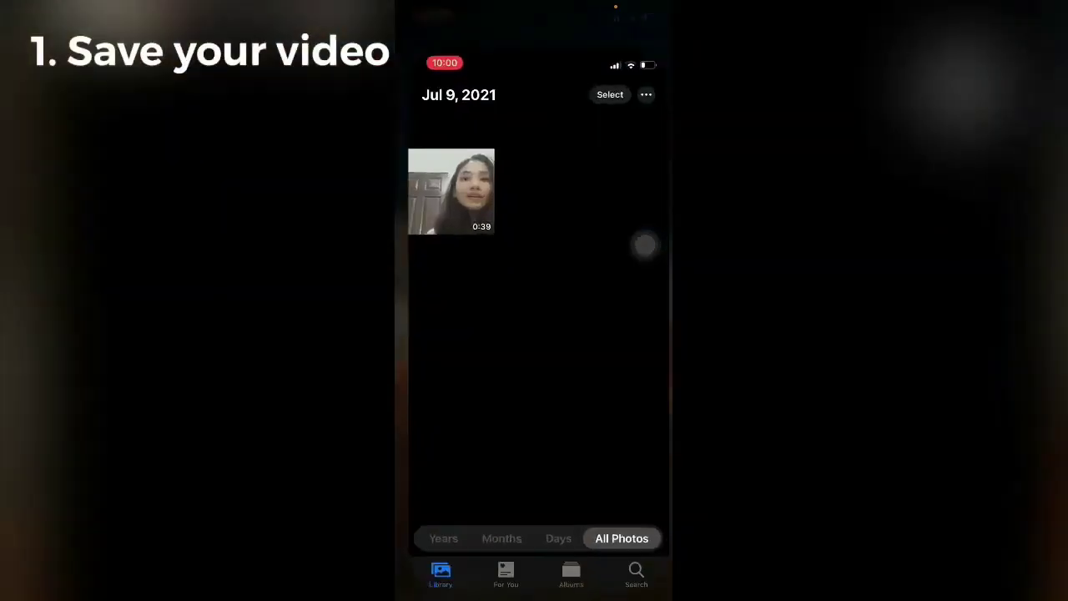
pyautogui.click(440, 151)
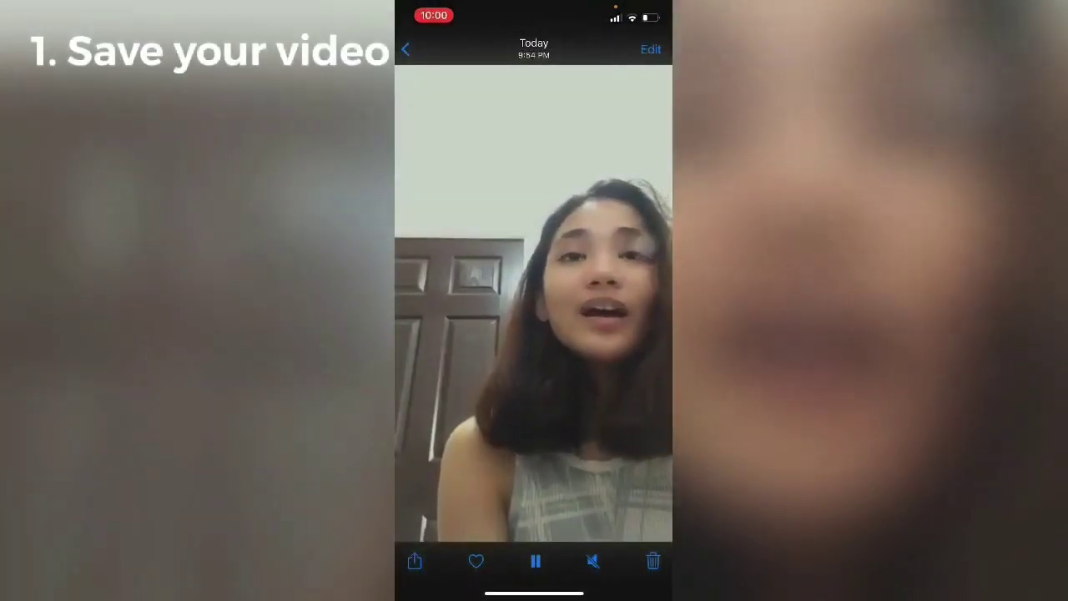
pyautogui.moveTo(643, 208); pyautogui.dragTo(646, 245)
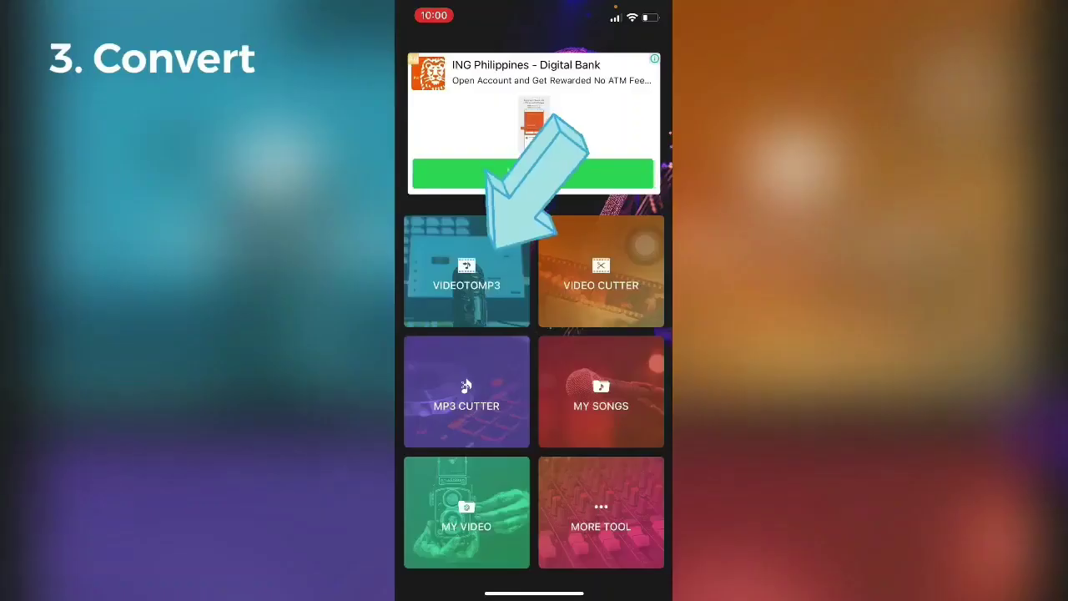
# Step: Convert the video to an MP3 file named My Mp3
pyautogui.click(467, 266)
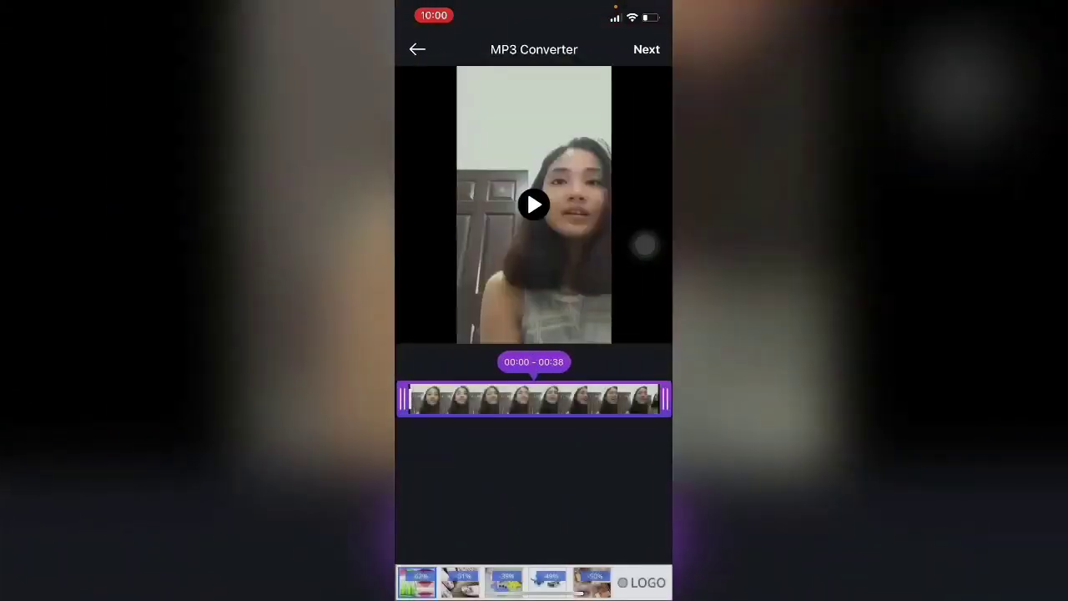
pyautogui.click(647, 49)
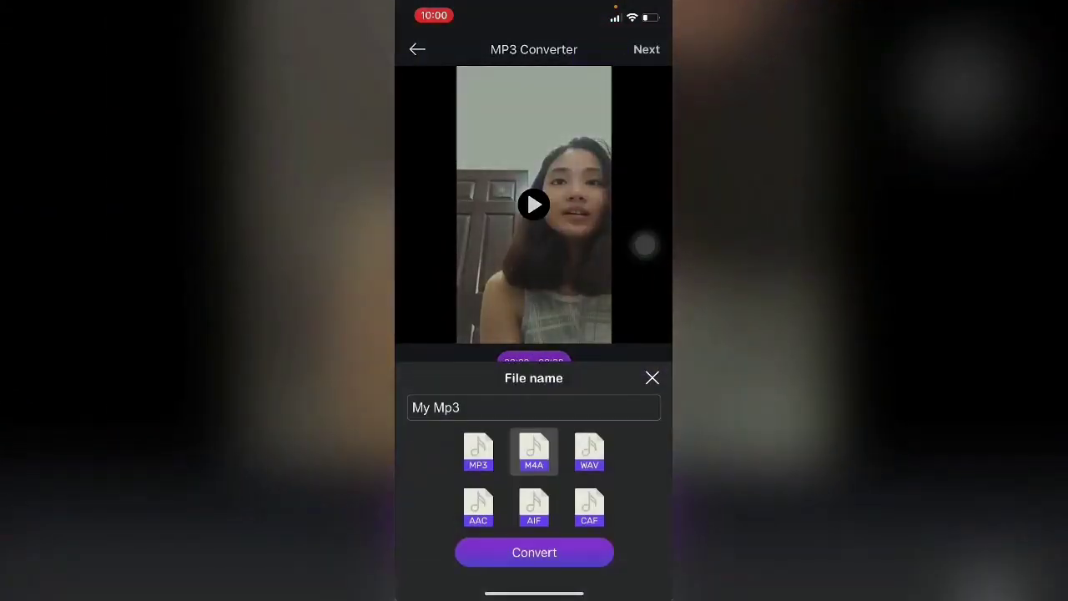
pyautogui.click(478, 451)
pyautogui.click(534, 553)
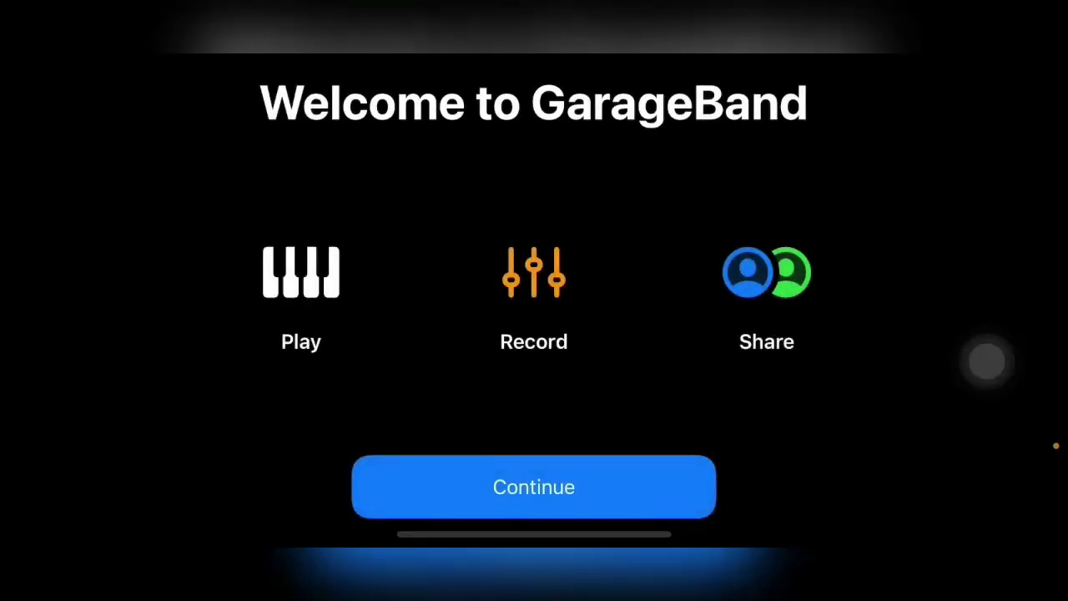
# Step: Get past GarageBand's welcome and sound library screens and decline notifications
pyautogui.click(534, 486)
pyautogui.click(534, 486)
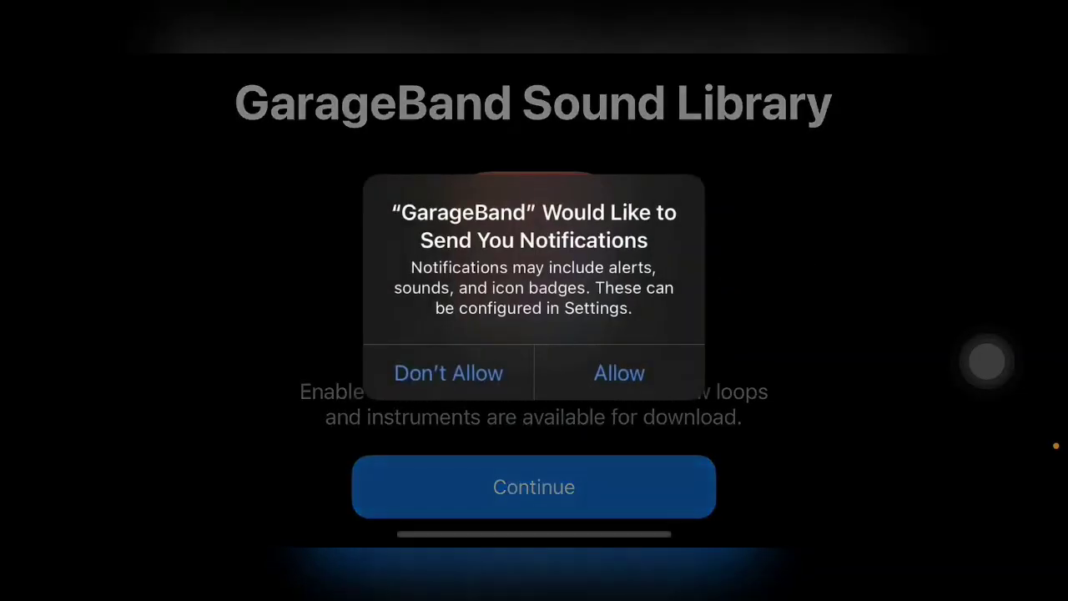
pyautogui.click(619, 373)
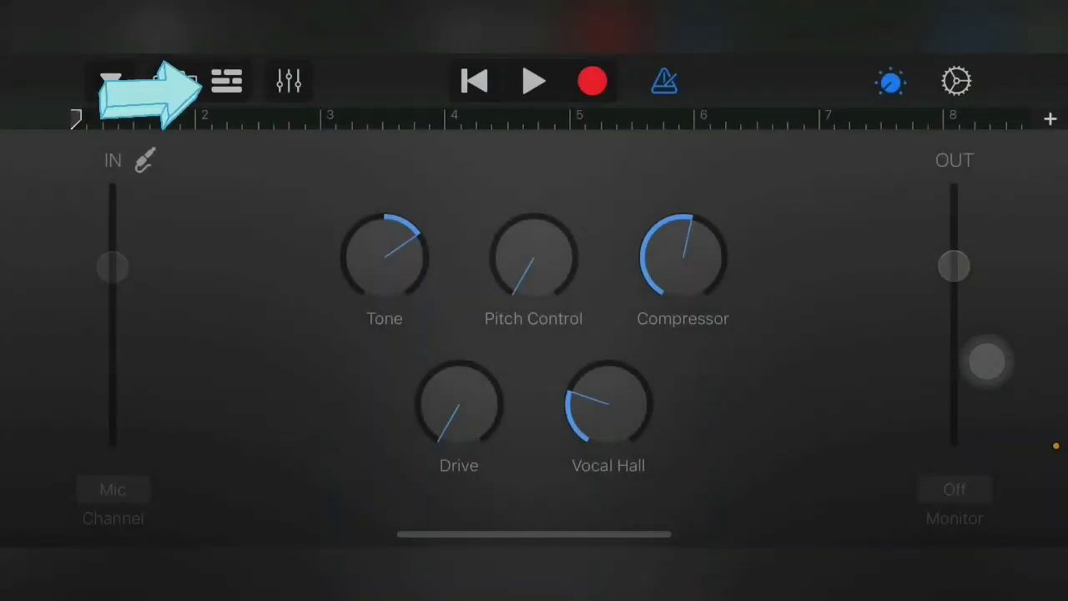
# Step: Switch to the timeline and set Section A's length to Automatic
pyautogui.click(226, 80)
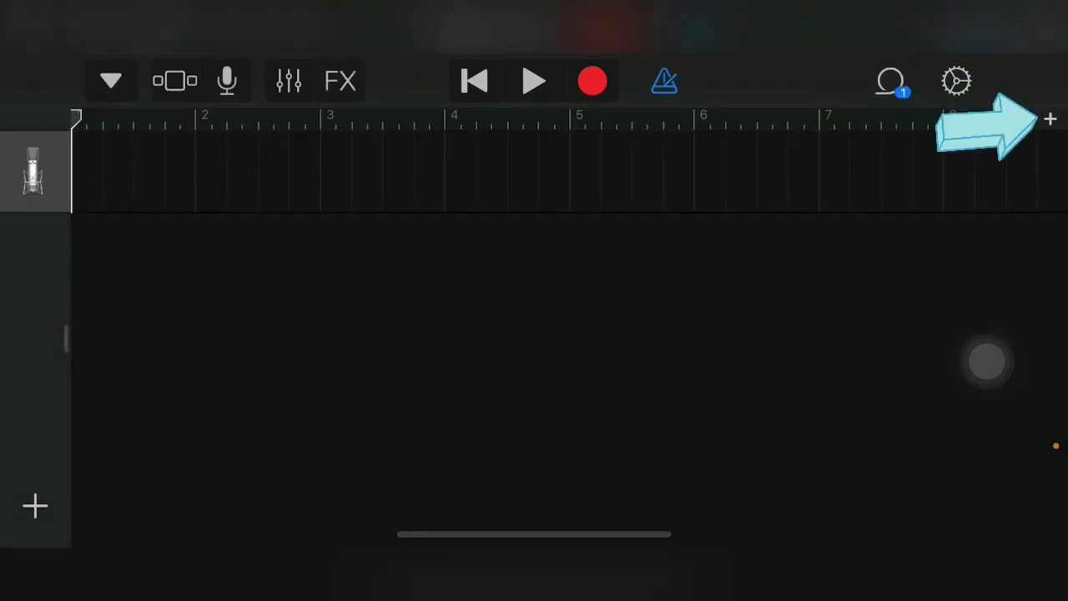
pyautogui.click(1049, 119)
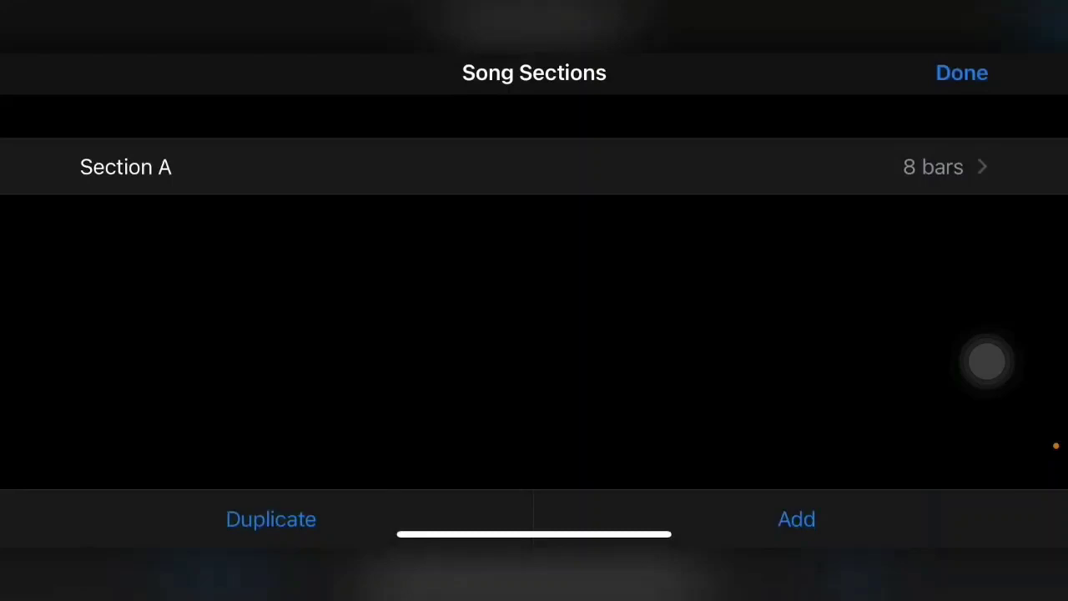
pyautogui.click(933, 167)
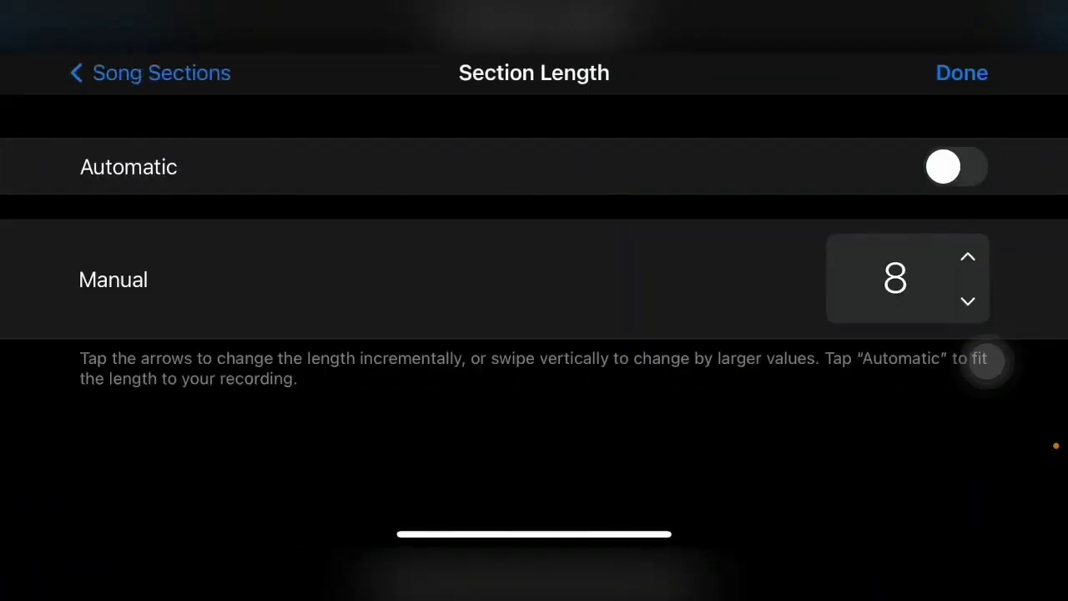
pyautogui.click(955, 167)
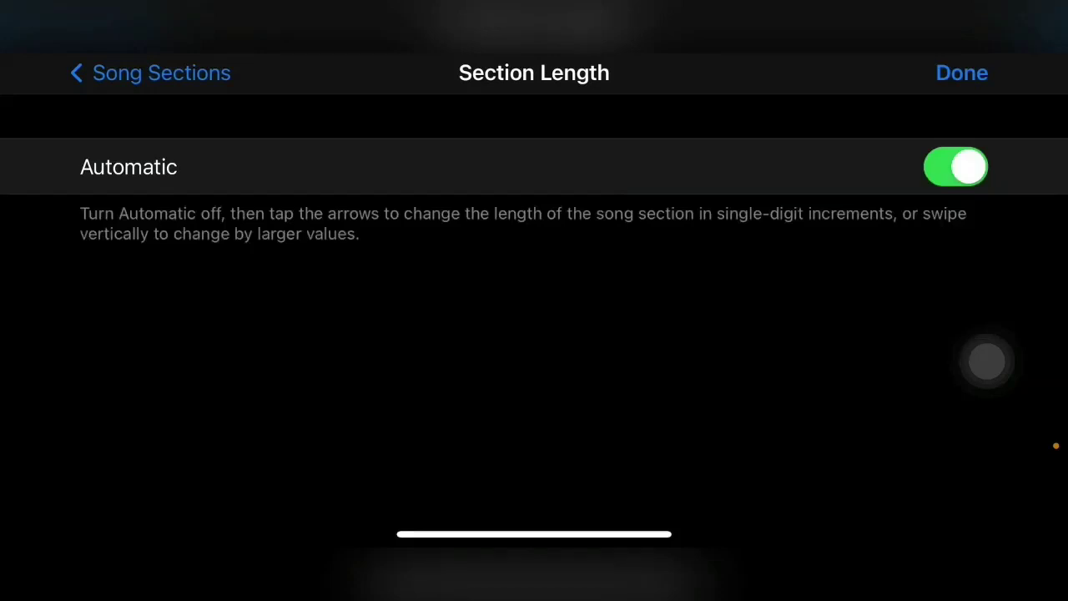
pyautogui.click(962, 73)
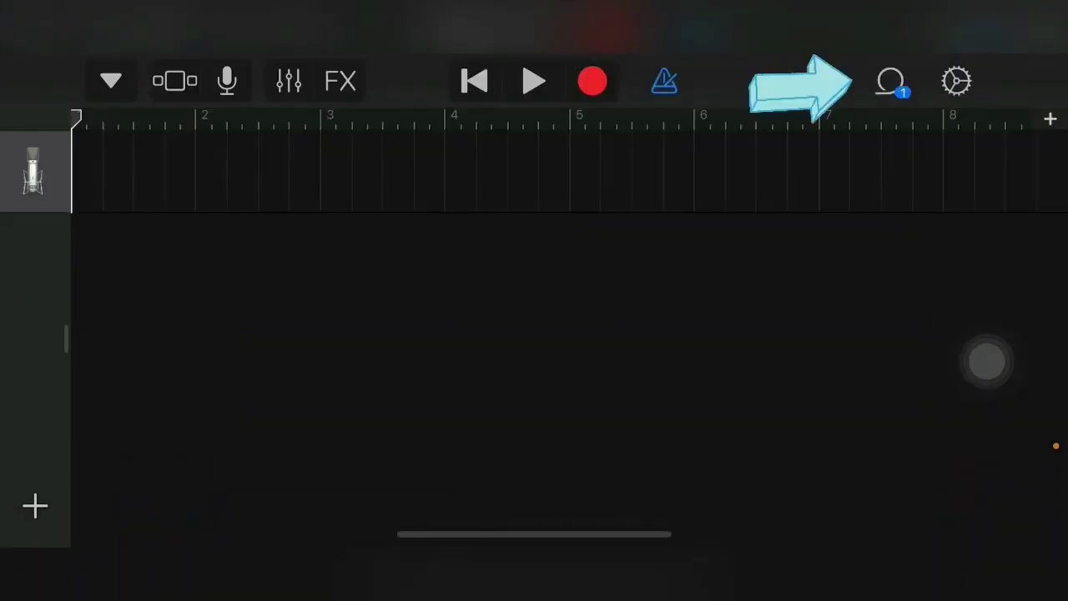
# Step: Drag My Mp3.mp3 from the file browser onto the track, with volume at full
pyautogui.click(890, 81)
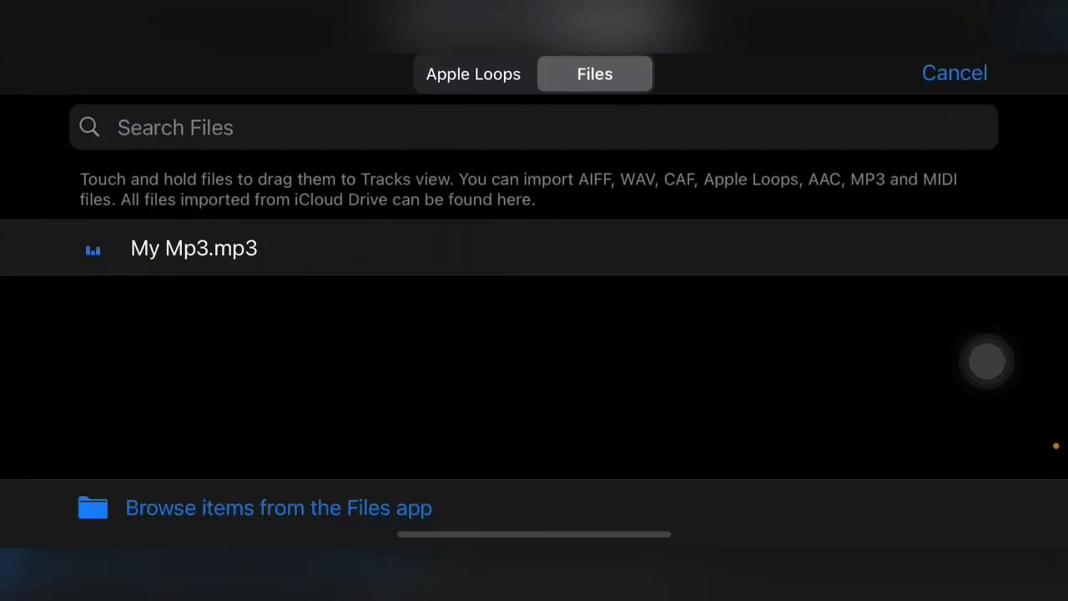
pyautogui.press('XF86AudioRaiseVolume')
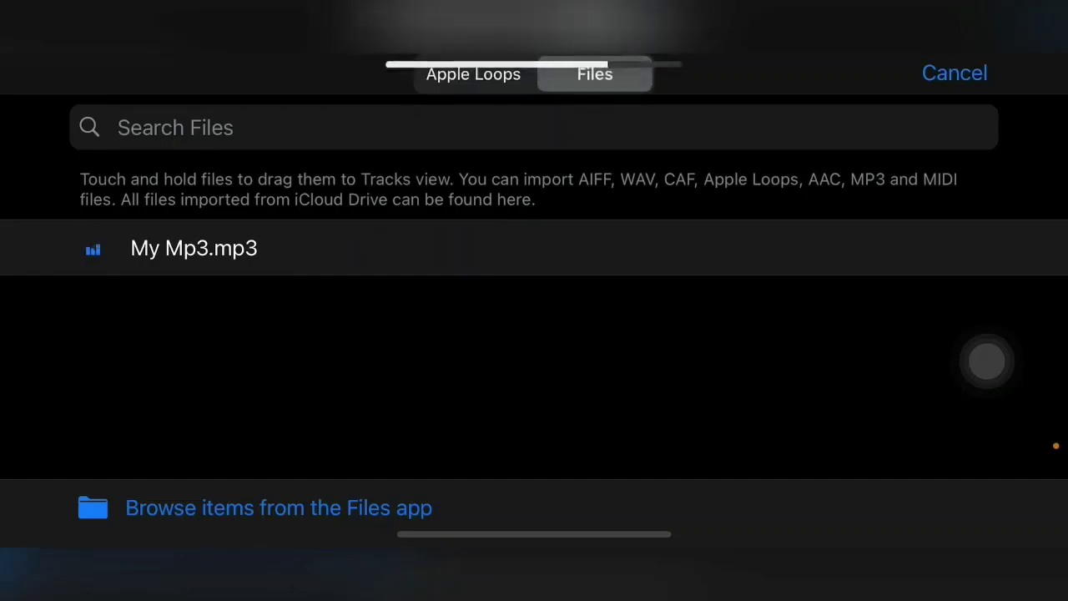
pyautogui.press('XF86AudioRaiseVolume')
pyautogui.press('XF86AudioRaiseVolume')
pyautogui.press('XF86AudioRaiseVolume')
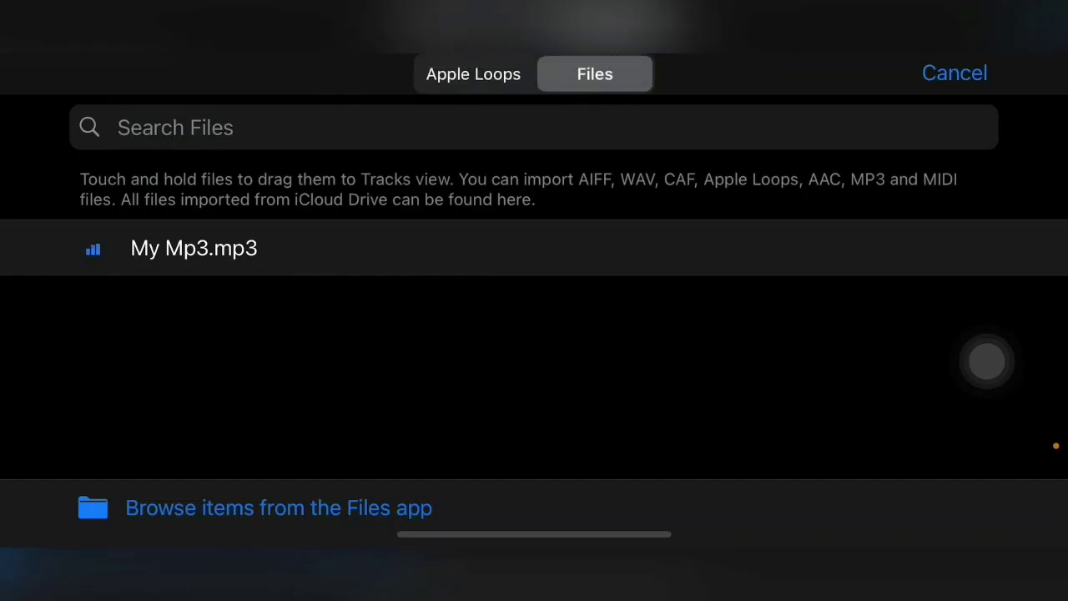
pyautogui.moveTo(193, 248); pyautogui.dragTo(109, 250)
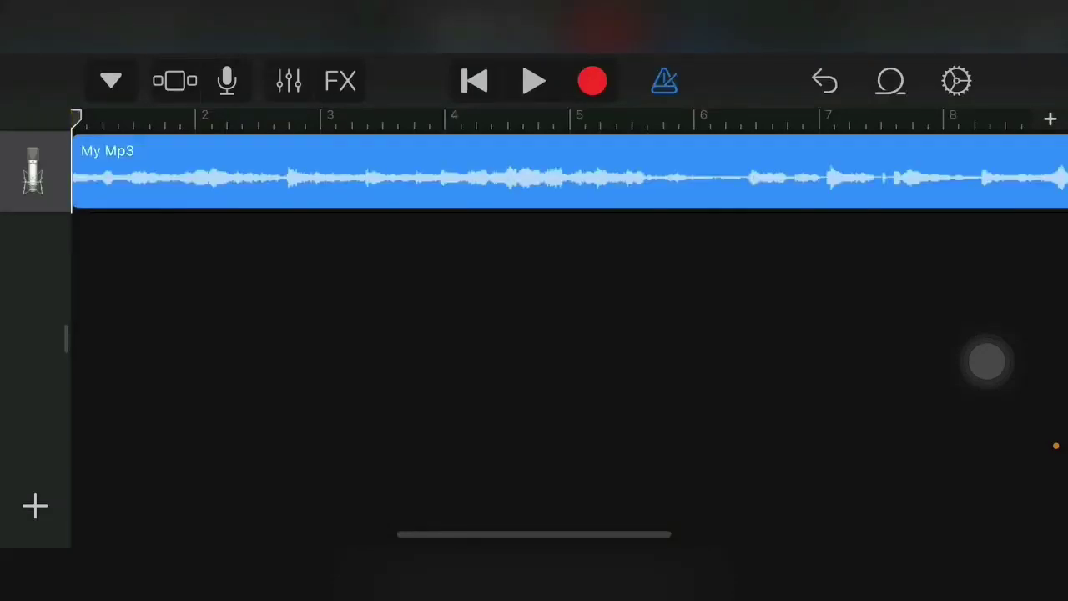
# Step: Widen the track header to inspect its controls, then collapse it back to bar 1
pyautogui.moveTo(67, 338); pyautogui.dragTo(396, 338)
pyautogui.hscroll(5, 734, 333)
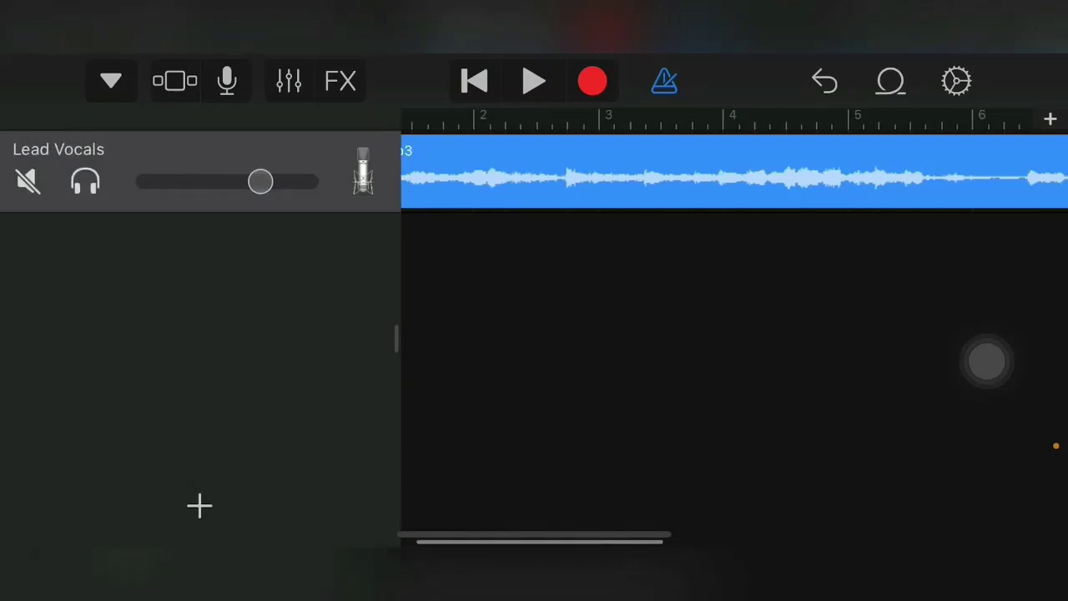
pyautogui.hscroll(-5, 734, 334)
pyautogui.moveTo(396, 338); pyautogui.dragTo(67, 337)
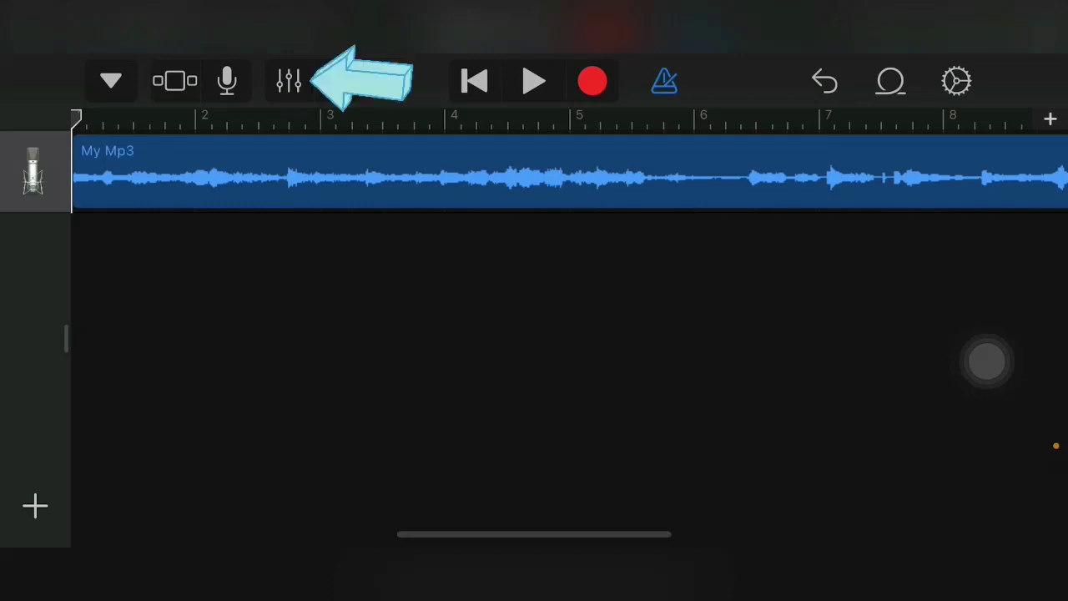
# Step: Audition the Radio Ready, Punchy Presence and Lead Vocals presets, then browse Acoustic Guitar presets
pyautogui.click(287, 81)
pyautogui.click(199, 129)
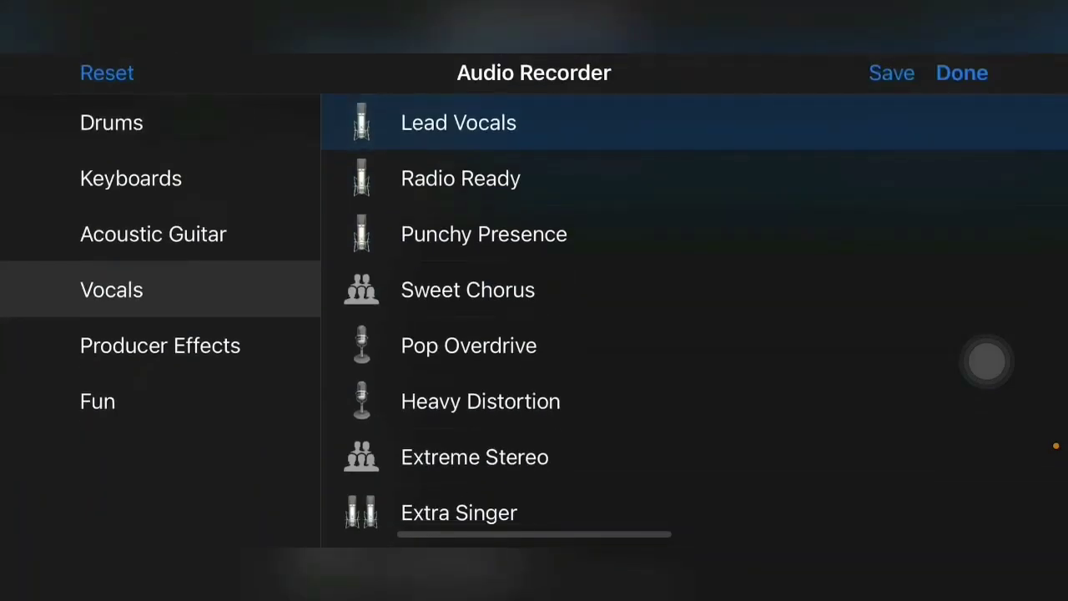
pyautogui.scroll(-3, 668, 317)
pyautogui.scroll(3, 668, 317)
pyautogui.click(459, 178)
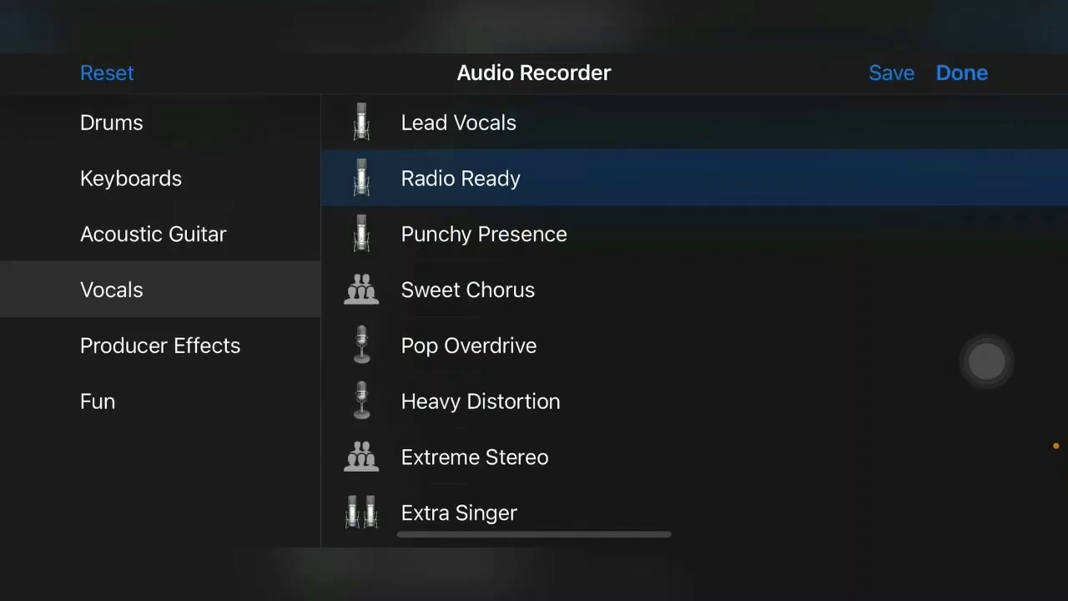
pyautogui.click(484, 234)
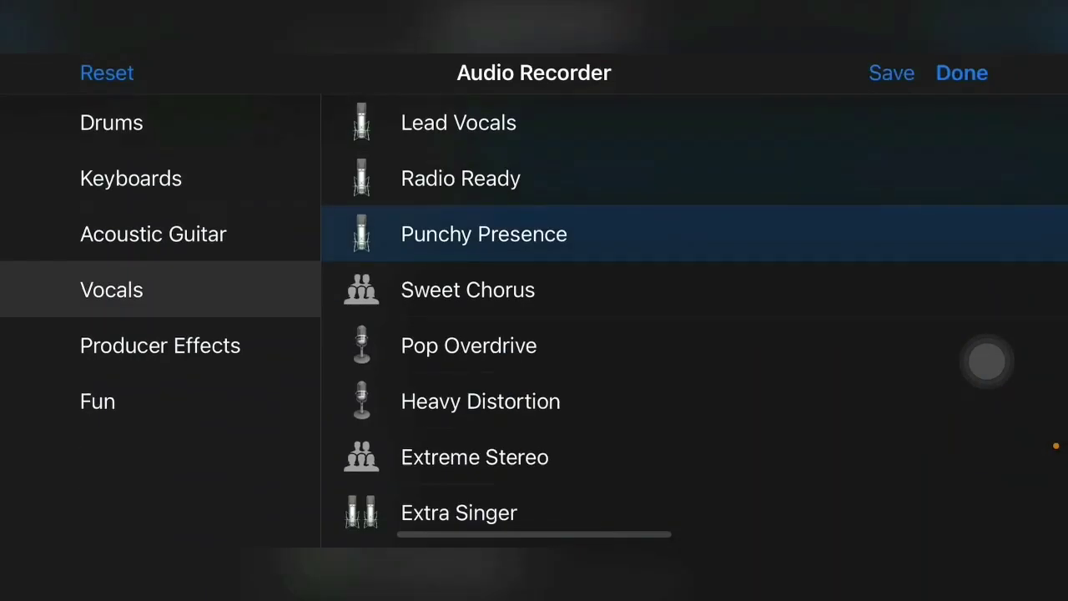
pyautogui.click(458, 123)
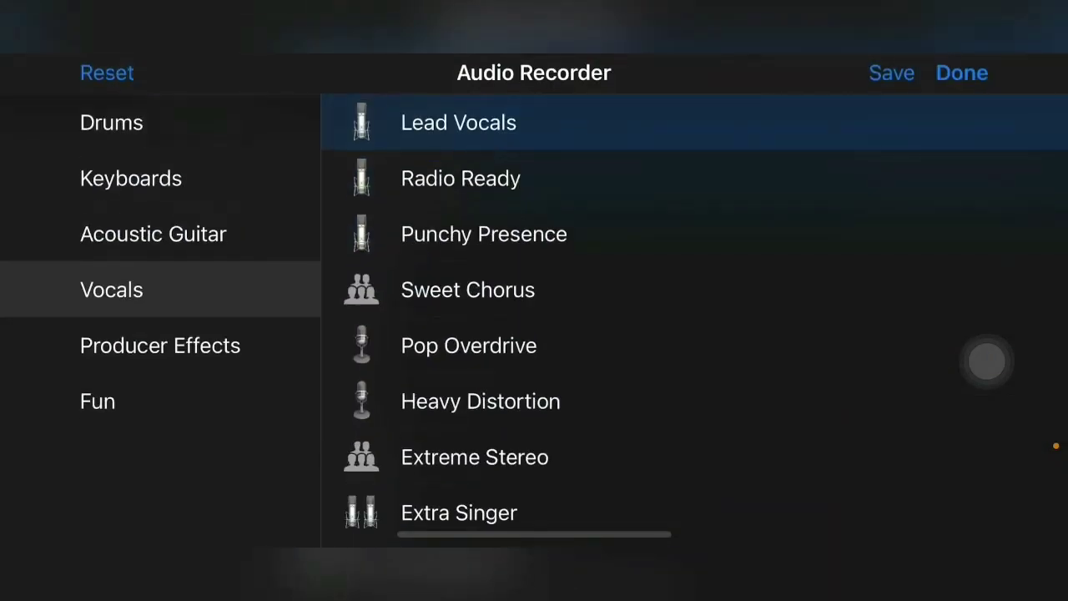
pyautogui.click(153, 233)
# Step: Pick the Nice Room preset and raise Echo and Reverb slightly above zero
pyautogui.click(452, 122)
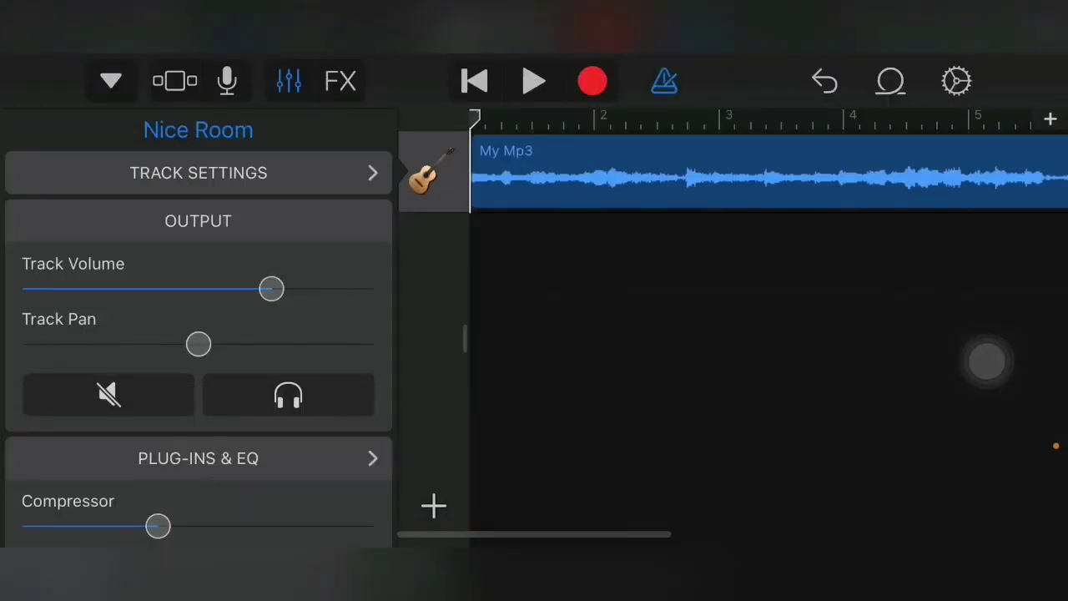
pyautogui.scroll(-5, 197, 334)
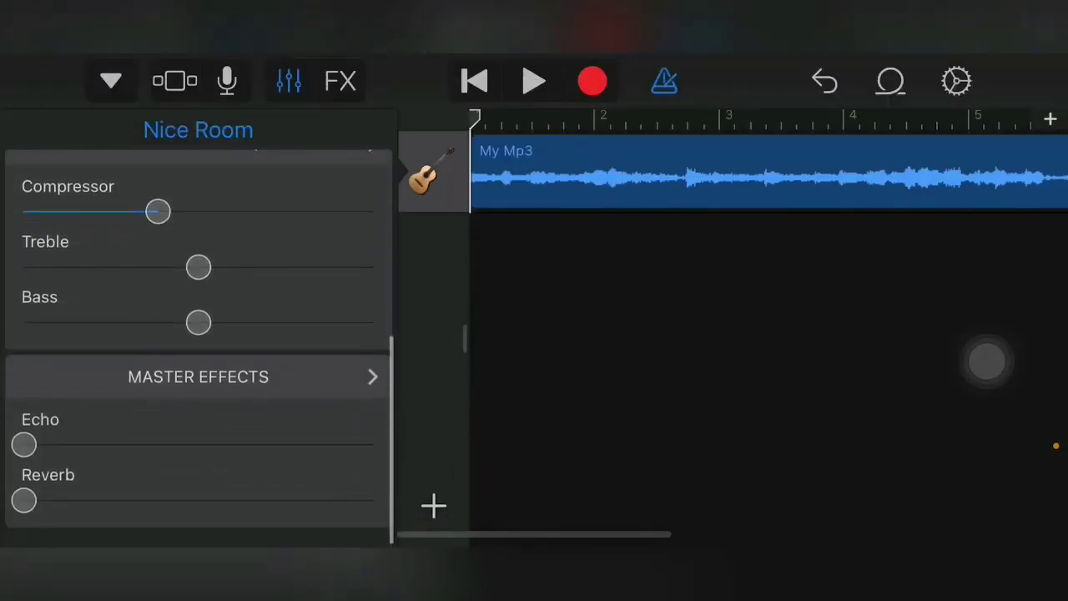
pyautogui.moveTo(23, 458)
pyautogui.mouseDown()
pyautogui.moveTo(92, 459)
pyautogui.moveTo(39, 459)
pyautogui.mouseUp()
pyautogui.moveTo(24, 515); pyautogui.dragTo(63, 514)
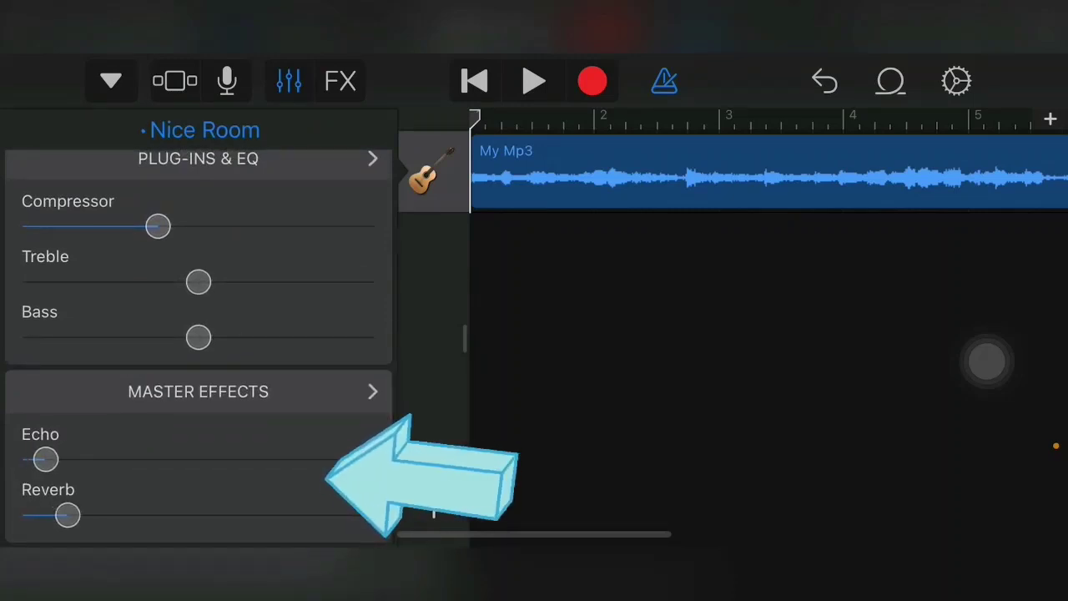
pyautogui.moveTo(39, 459); pyautogui.dragTo(57, 459)
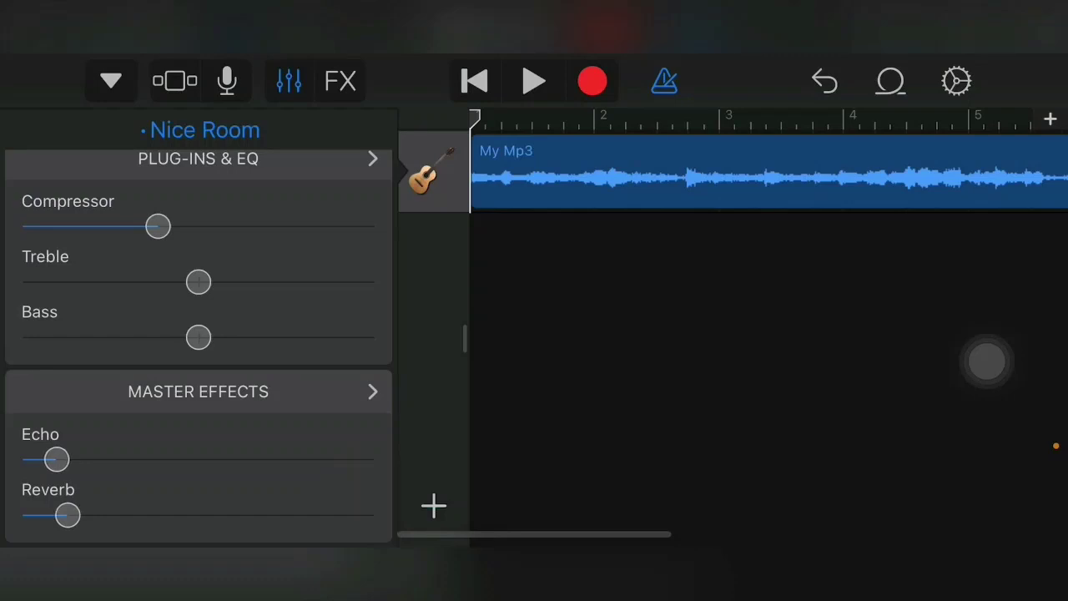
# Step: Add a little more Reverb and nudge Treble just above centre, leaving Bass and Compressor unchanged
pyautogui.moveTo(68, 514); pyautogui.dragTo(92, 515)
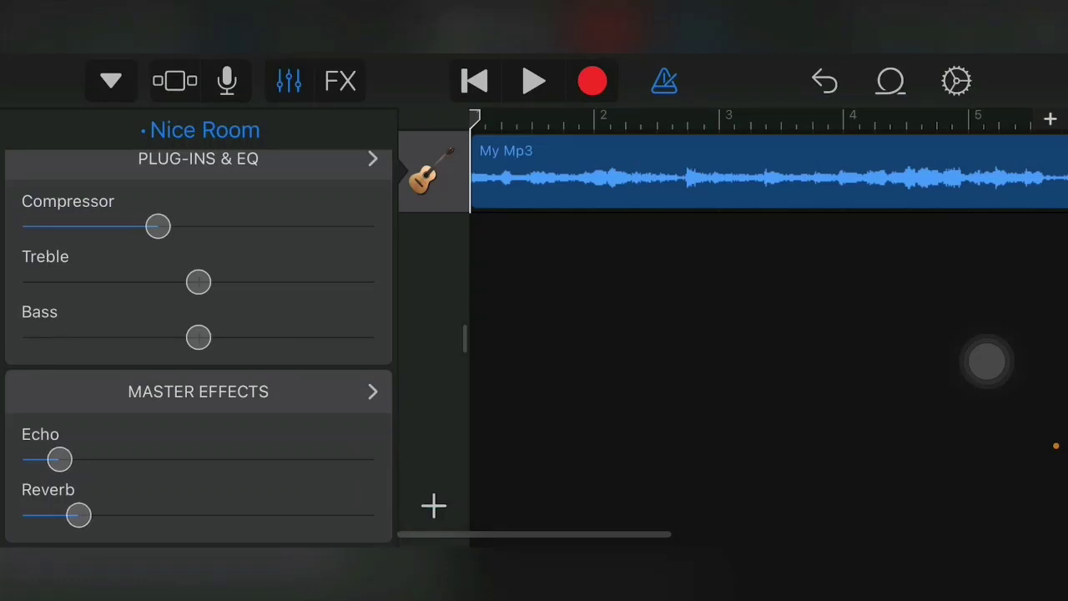
pyautogui.scroll(5, 198, 350)
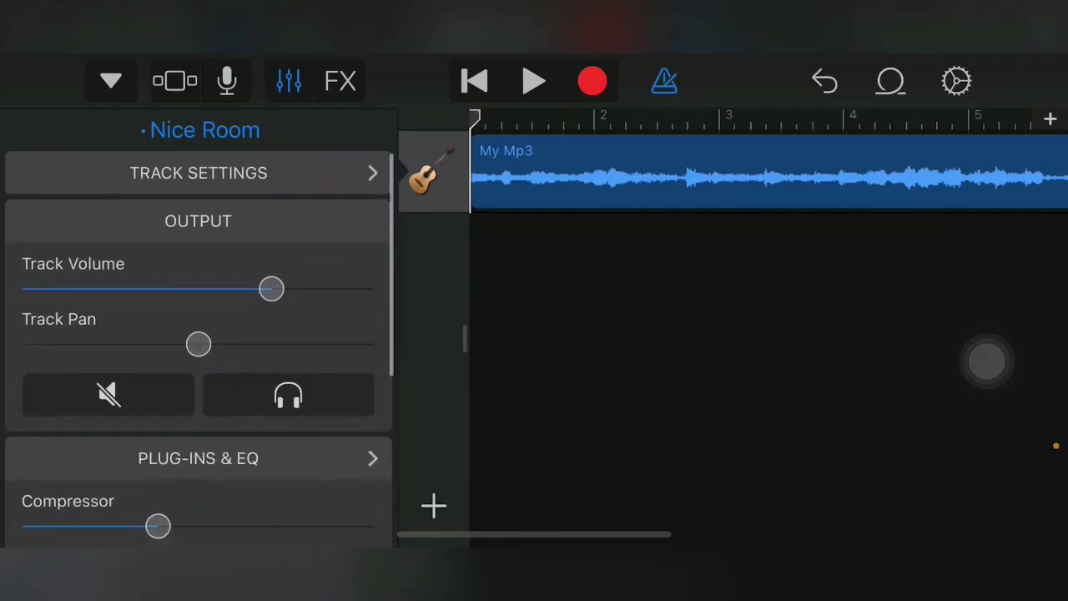
pyautogui.hscroll(-2, 768, 333)
pyautogui.scroll(-5, 198, 350)
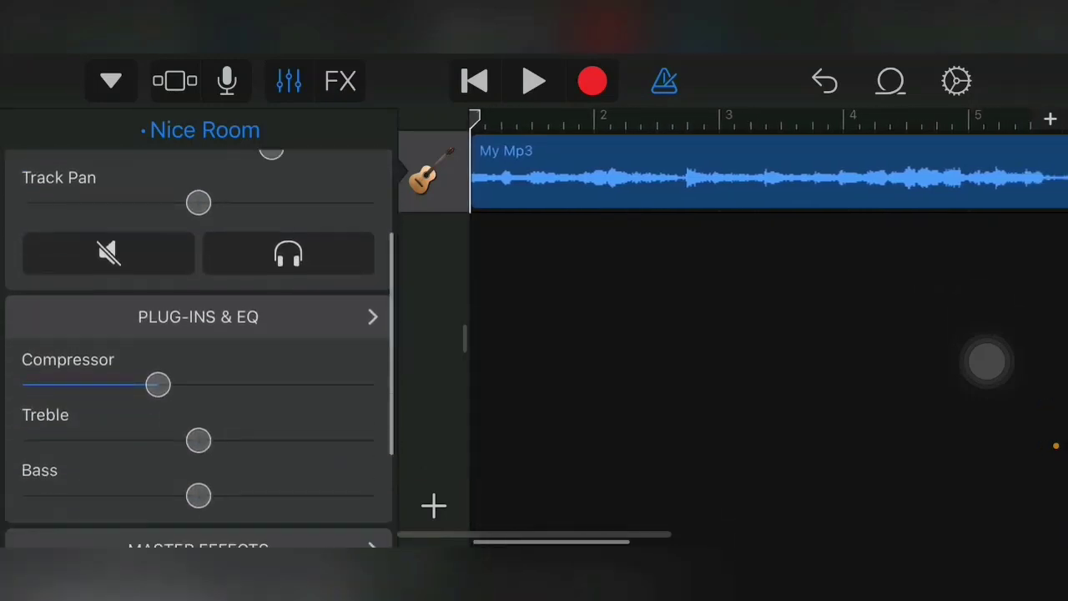
pyautogui.scroll(2, 198, 351)
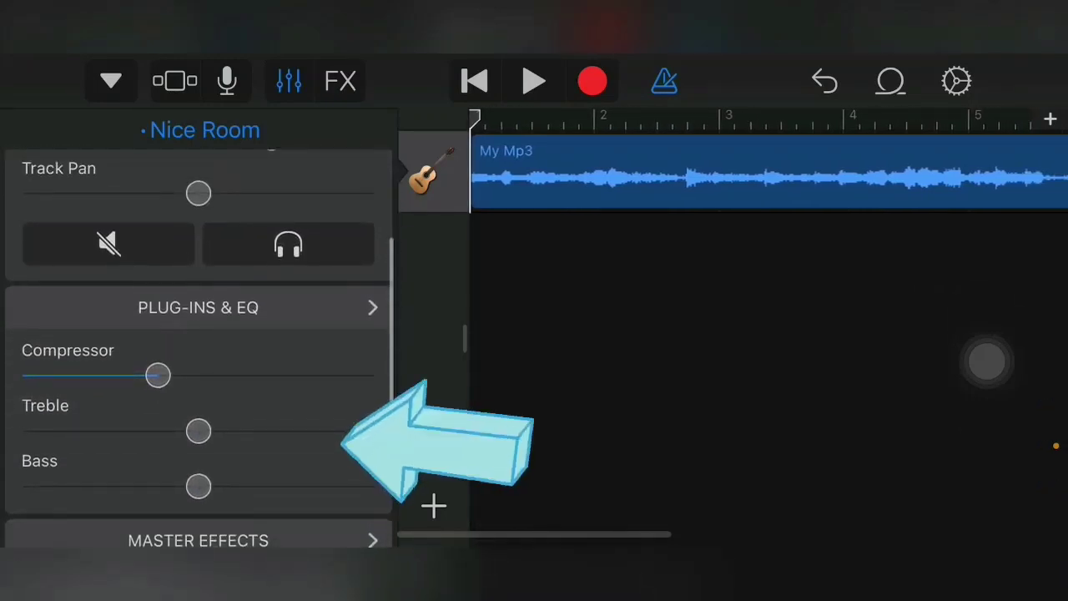
pyautogui.moveTo(198, 432)
pyautogui.mouseDown()
pyautogui.moveTo(179, 432)
pyautogui.moveTo(321, 431)
pyautogui.moveTo(192, 431)
pyautogui.mouseUp()
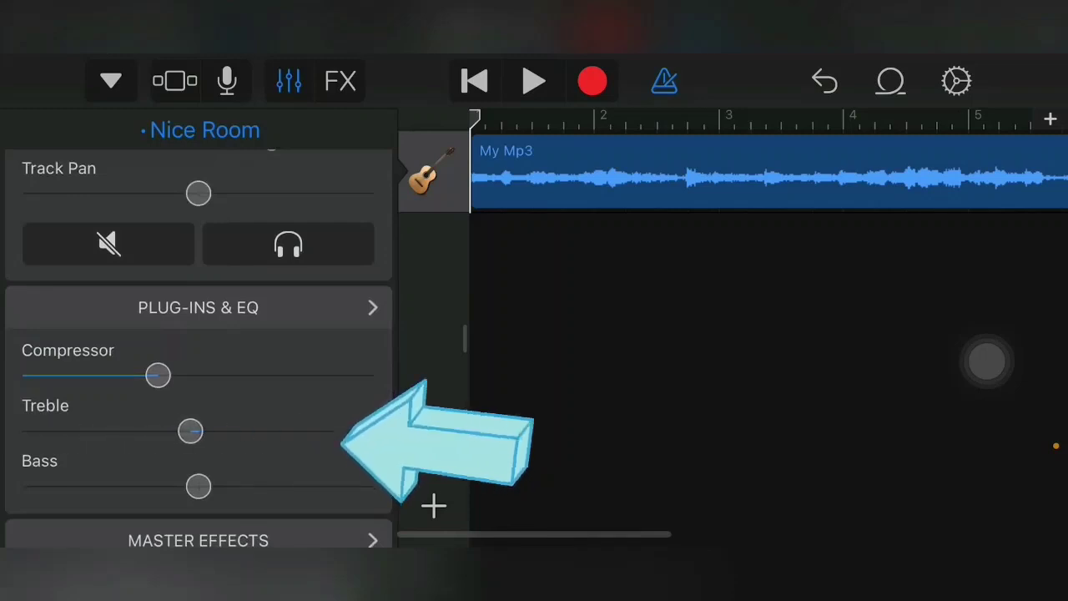
pyautogui.moveTo(198, 486)
pyautogui.mouseDown()
pyautogui.moveTo(298, 487)
pyautogui.moveTo(160, 487)
pyautogui.moveTo(196, 486)
pyautogui.mouseUp()
pyautogui.moveTo(190, 431); pyautogui.dragTo(205, 431)
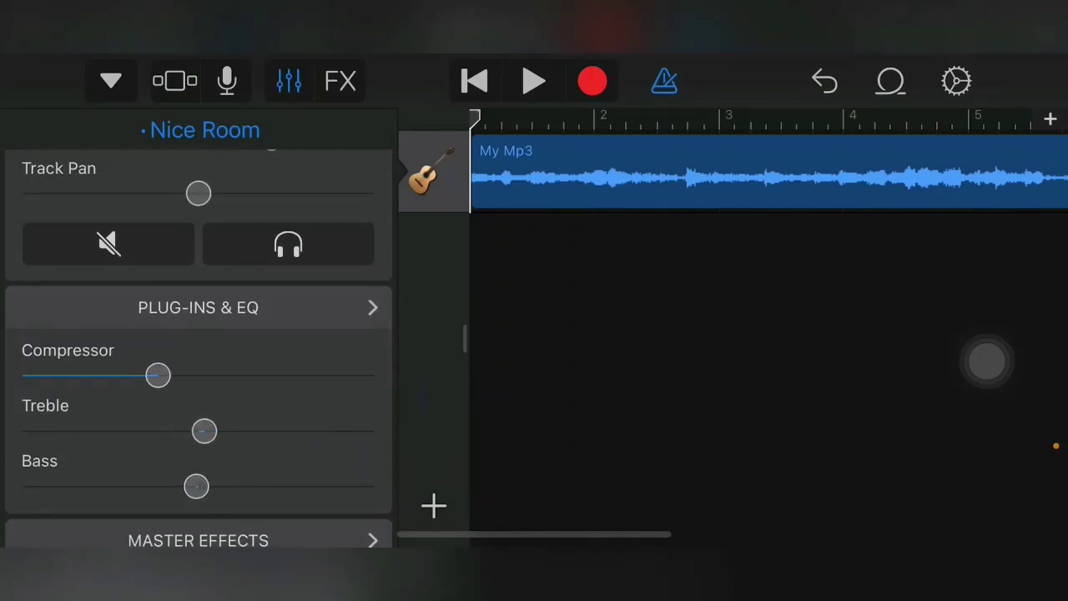
pyautogui.moveTo(158, 376)
pyautogui.mouseDown()
pyautogui.moveTo(370, 375)
pyautogui.moveTo(158, 376)
pyautogui.mouseUp()
pyautogui.scroll(4, 199, 333)
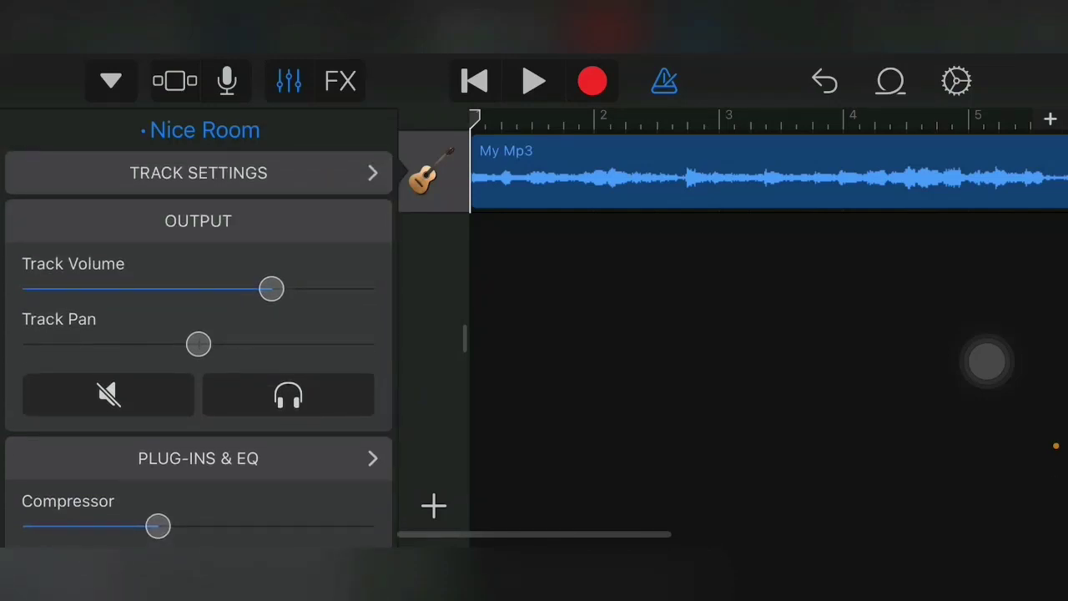
# Step: Play the song while sweeping Treble to maximum, minimum and back to centre, and testing Bass
pyautogui.click(534, 81)
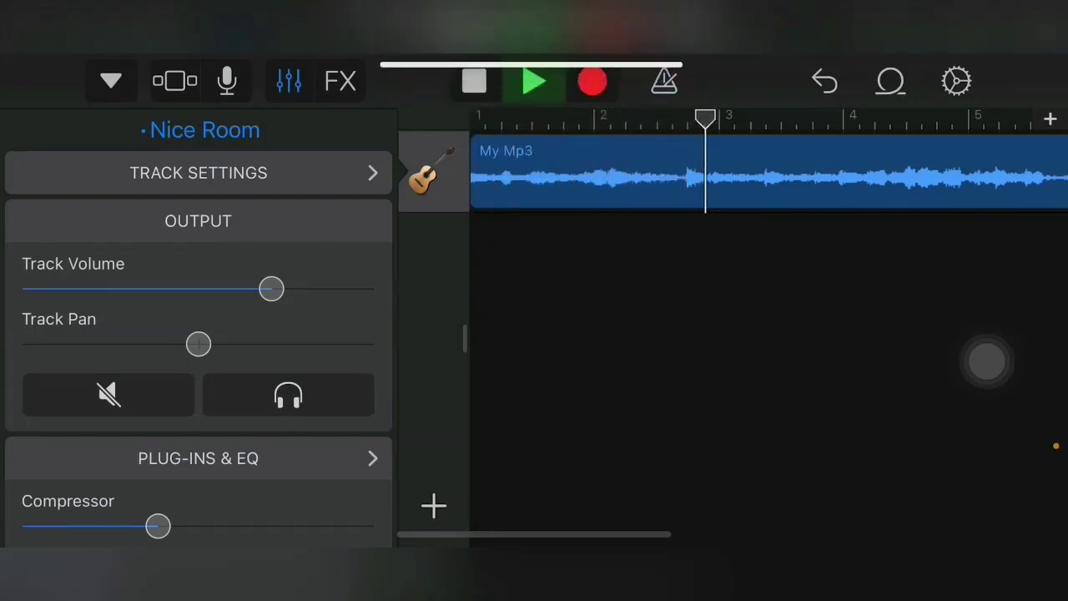
pyautogui.scroll(-5, 199, 333)
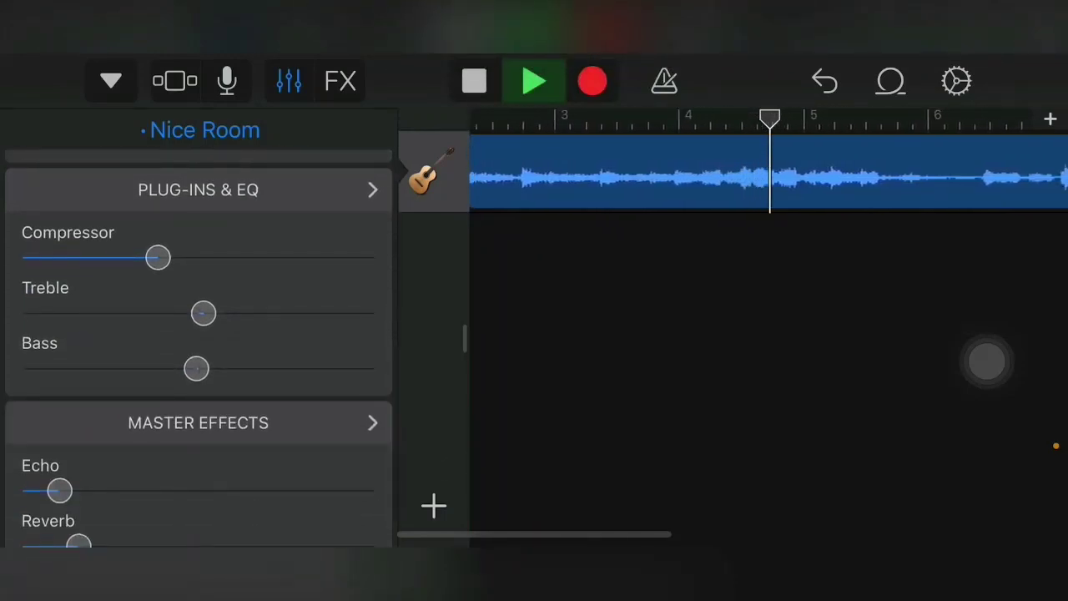
pyautogui.moveTo(204, 312); pyautogui.dragTo(372, 312)
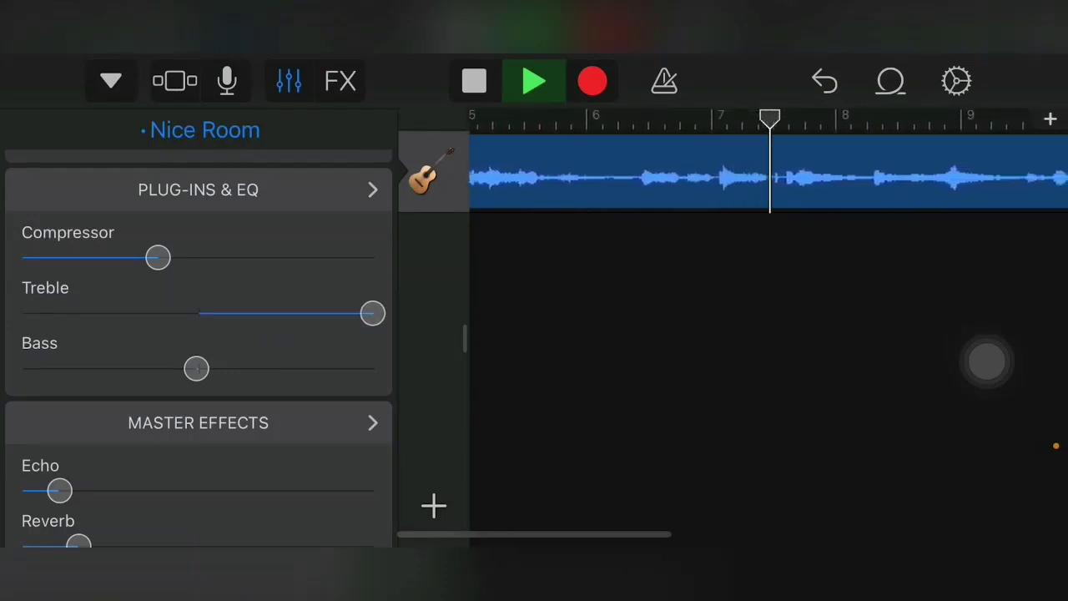
pyautogui.moveTo(372, 313); pyautogui.dragTo(24, 313)
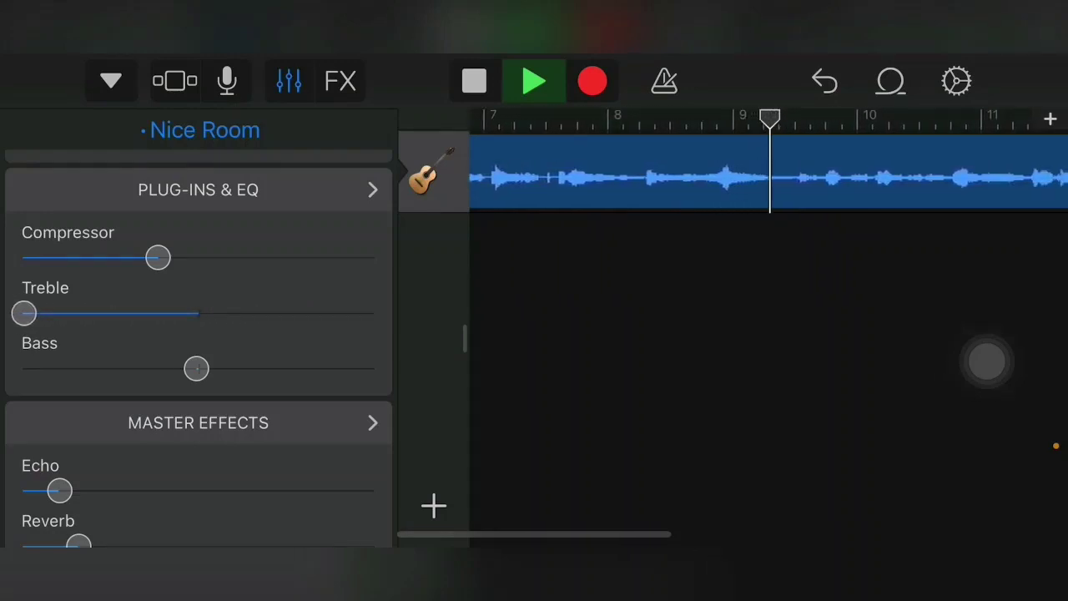
pyautogui.moveTo(24, 313); pyautogui.dragTo(175, 313)
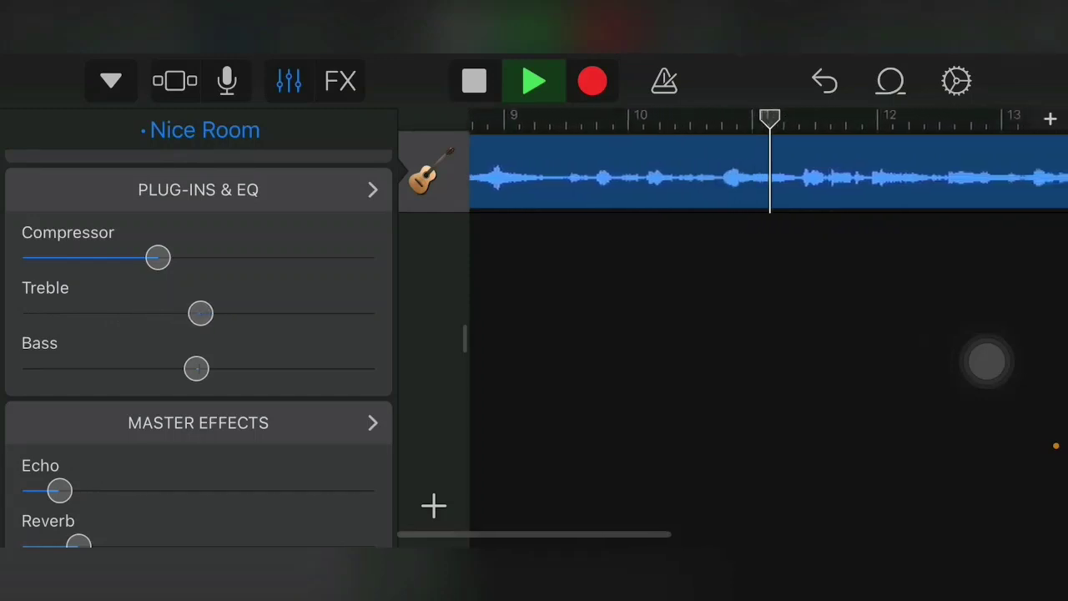
pyautogui.moveTo(196, 368)
pyautogui.mouseDown()
pyautogui.moveTo(373, 368)
pyautogui.moveTo(34, 368)
pyautogui.moveTo(195, 368)
pyautogui.mouseUp()
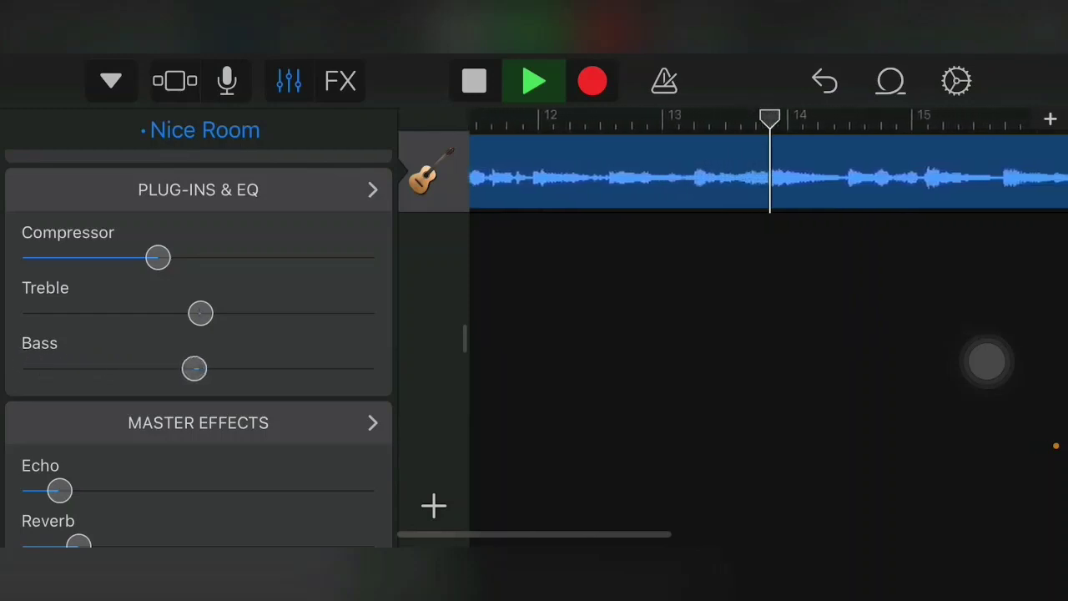
# Step: Sweep Reverb to maximum and back to a light level, keeping Echo just above zero
pyautogui.scroll(-2, 198, 351)
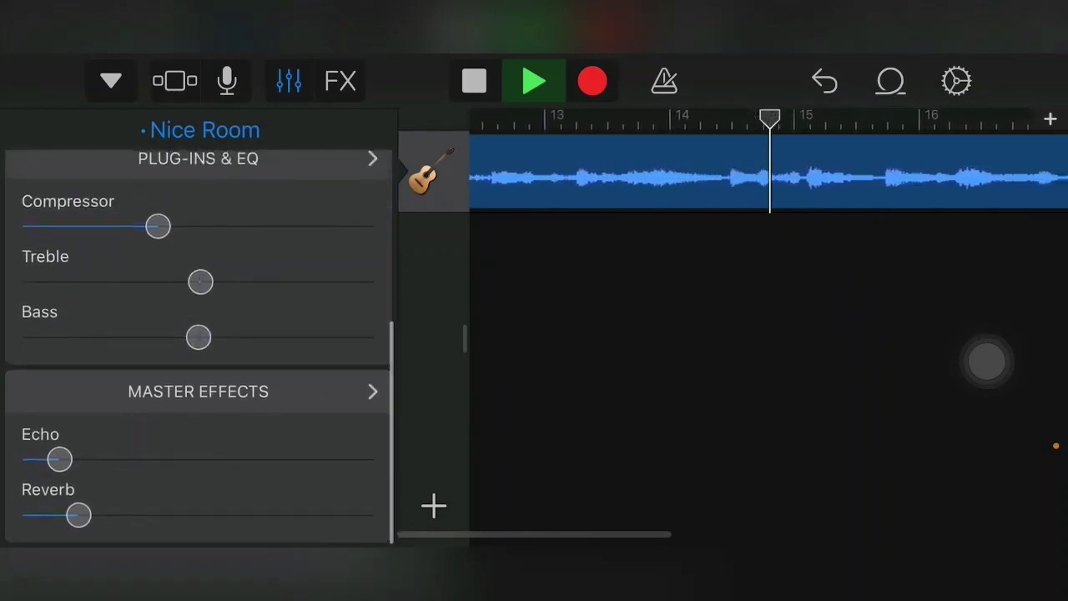
pyautogui.moveTo(79, 514); pyautogui.dragTo(373, 515)
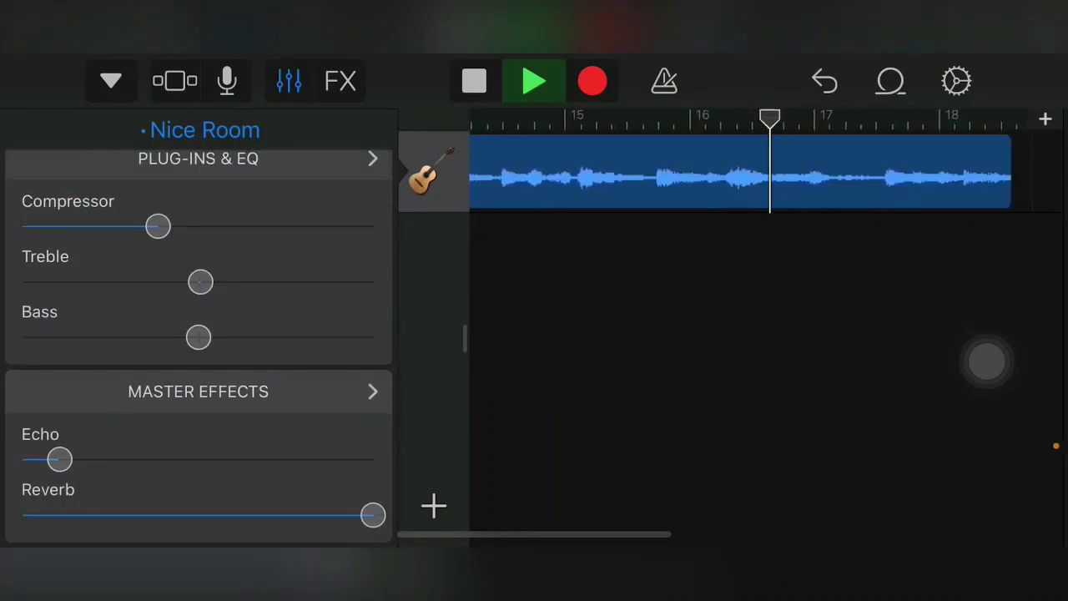
pyautogui.moveTo(372, 514); pyautogui.dragTo(100, 514)
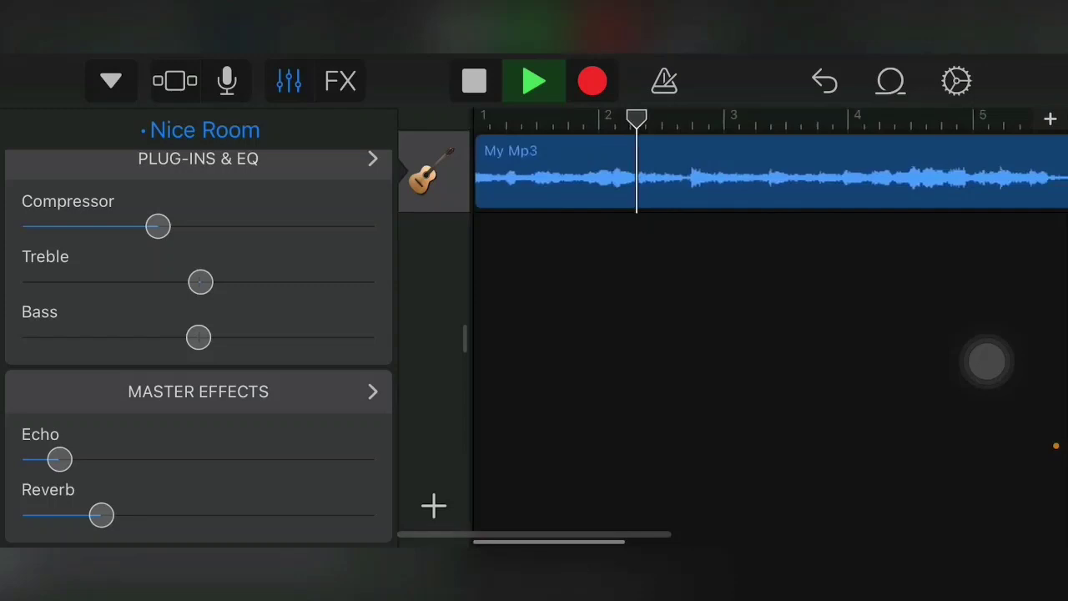
pyautogui.moveTo(59, 459)
pyautogui.mouseDown()
pyautogui.moveTo(373, 459)
pyautogui.moveTo(53, 459)
pyautogui.mouseUp()
pyautogui.moveTo(101, 515); pyautogui.dragTo(83, 515)
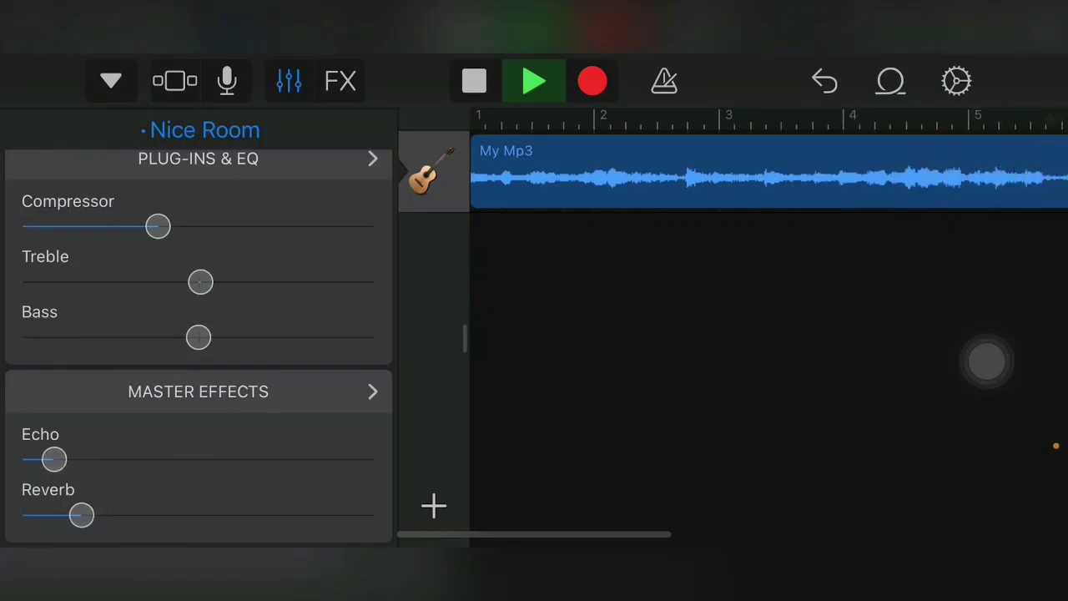
# Step: Peek at the Track Settings page and return to the track controls
pyautogui.scroll(5, 198, 334)
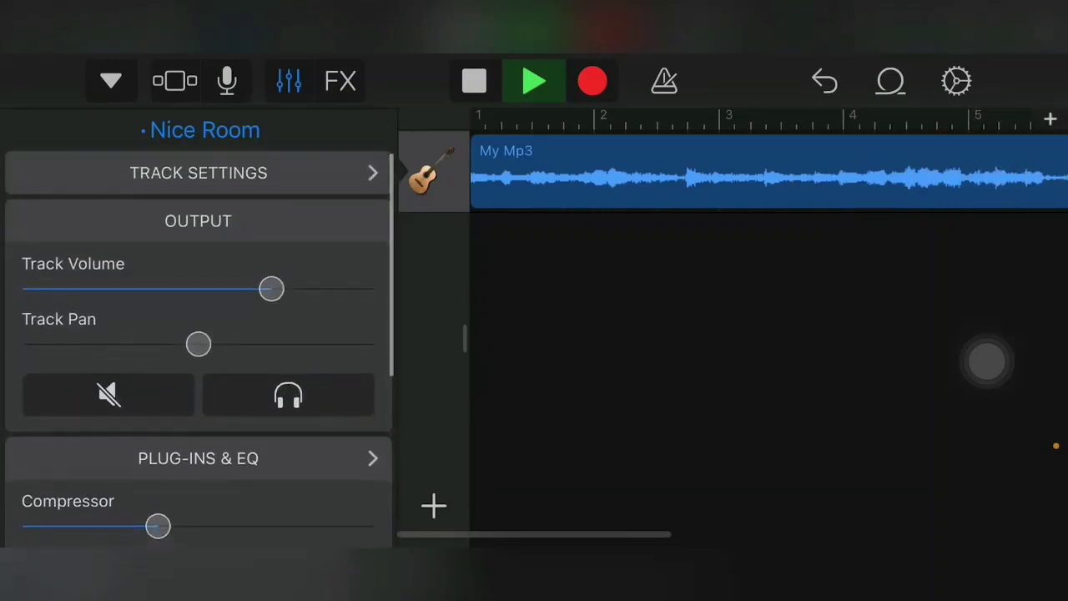
pyautogui.click(198, 172)
pyautogui.click(16, 128)
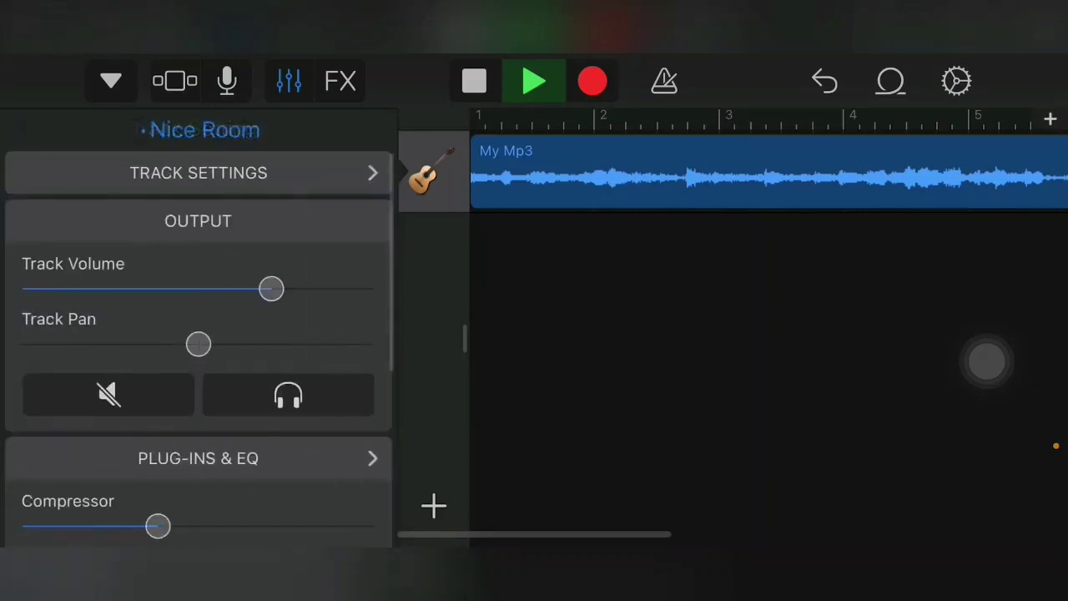
# Step: Open Plug-ins & EQ, showing Noise Gate at -20 dB and checking Compressor and Track Reverb
pyautogui.click(199, 456)
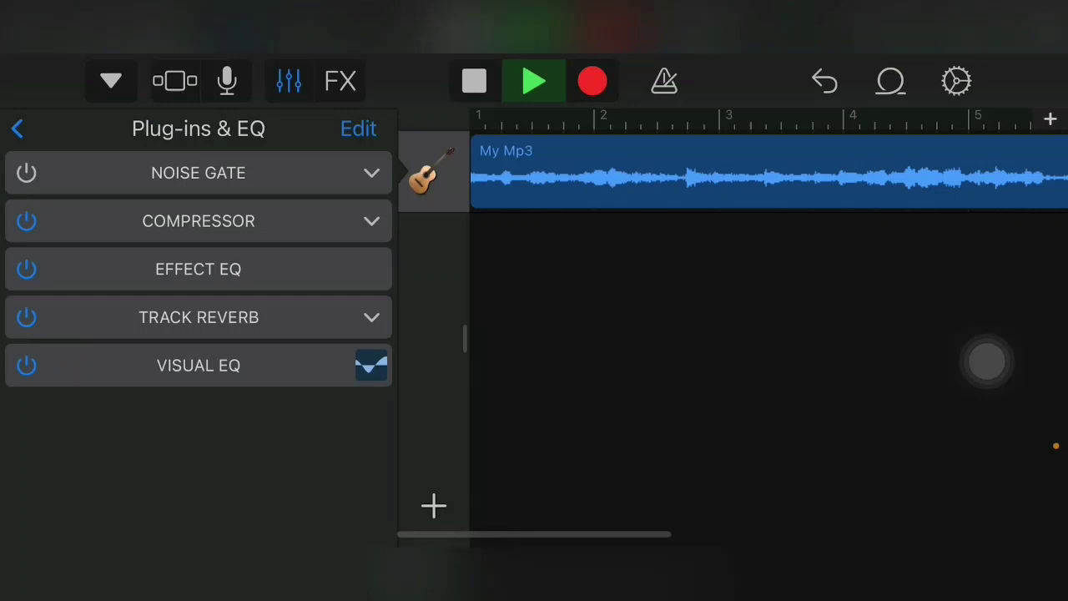
pyautogui.click(371, 172)
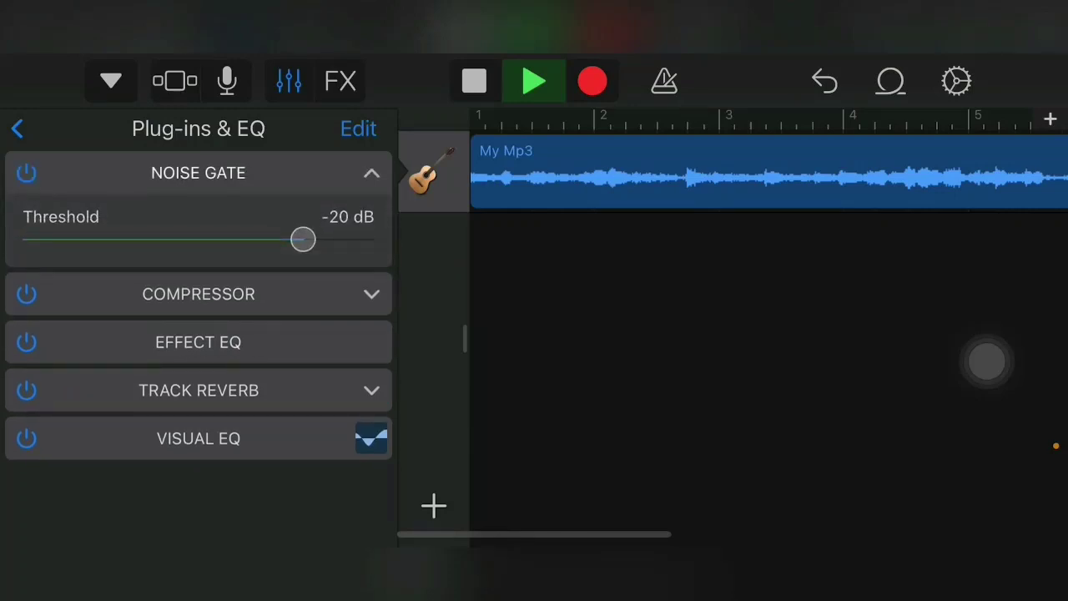
pyautogui.scroll(-5, 751, 175)
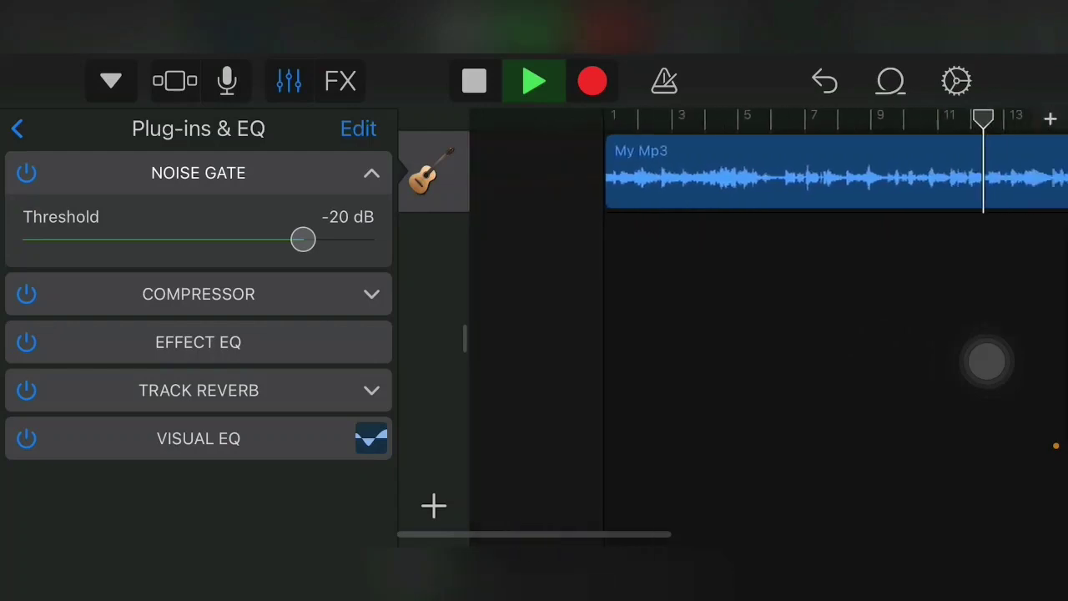
pyautogui.click(371, 294)
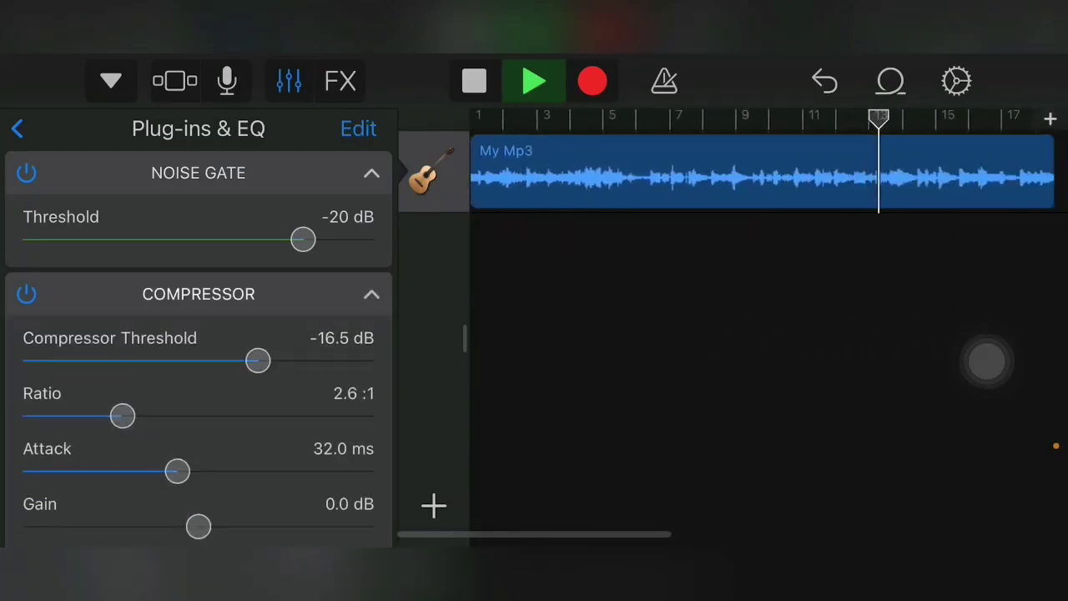
pyautogui.click(371, 294)
pyautogui.click(371, 390)
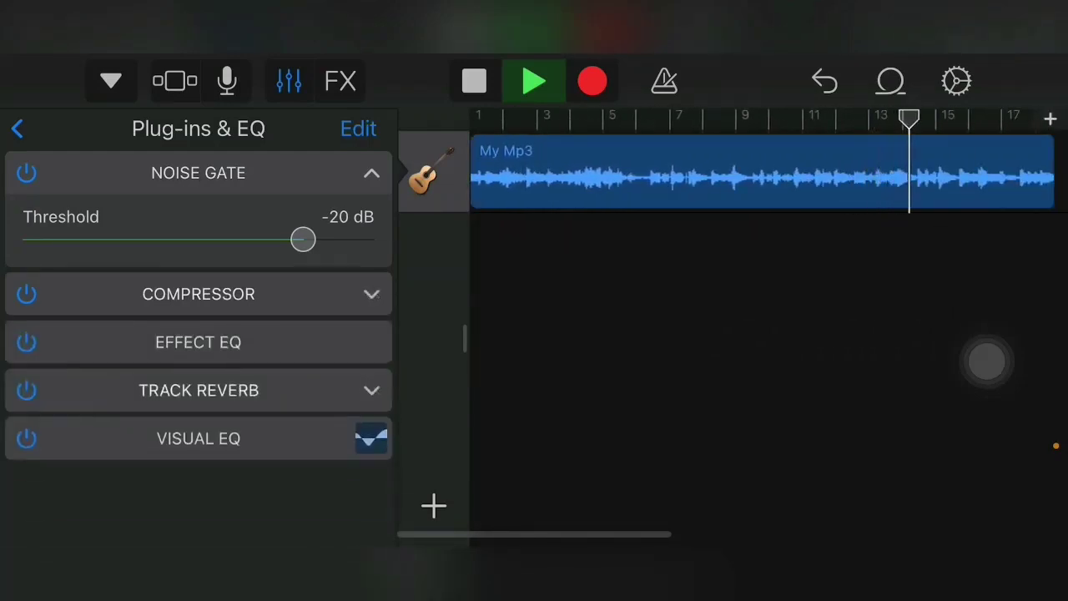
# Step: Back out of Plug-ins & EQ and undo the split, restoring a single My Mp3 region
pyautogui.click(17, 128)
pyautogui.scroll(-5, 198, 334)
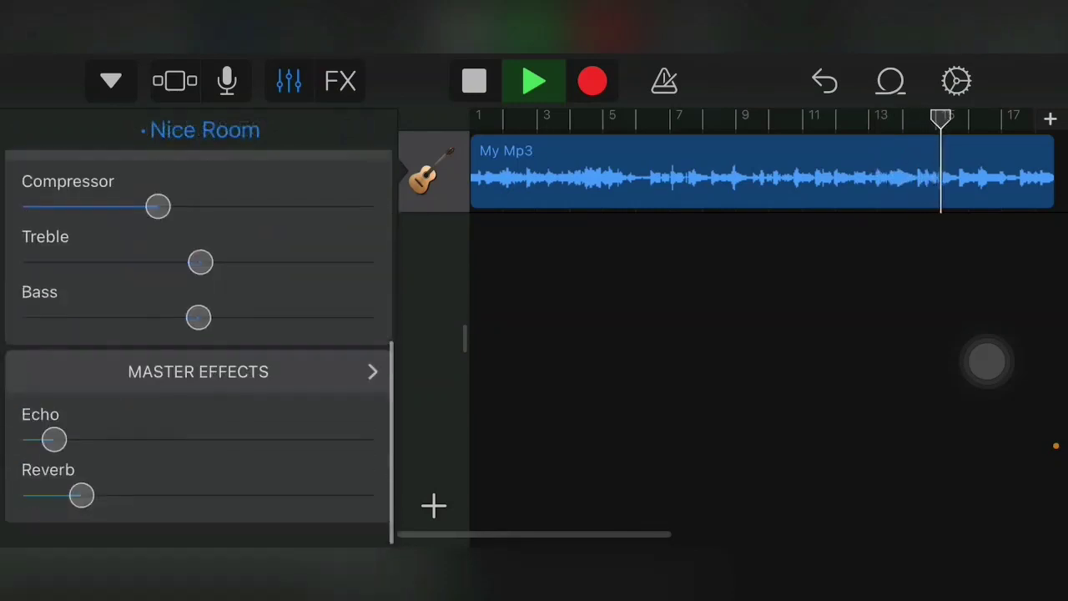
pyautogui.scroll(5, 197, 333)
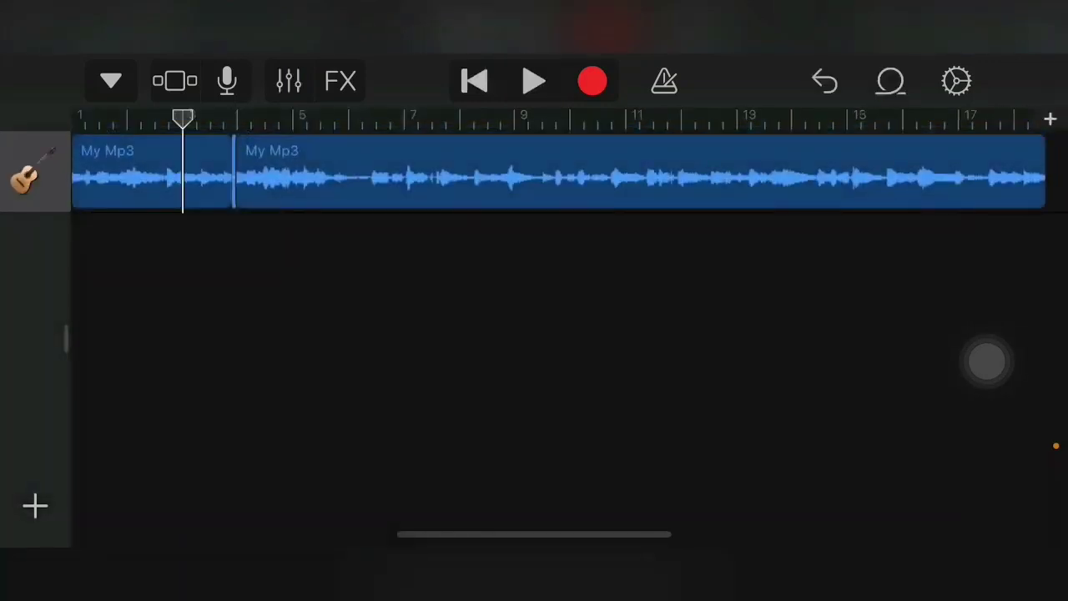
pyautogui.hotkey('ctrl', 'z')
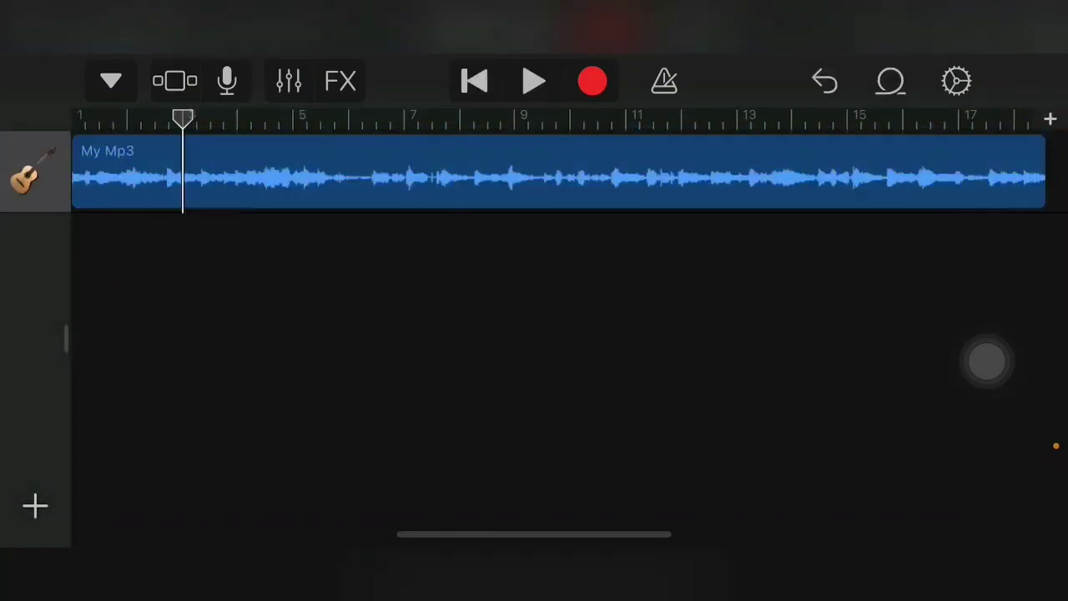